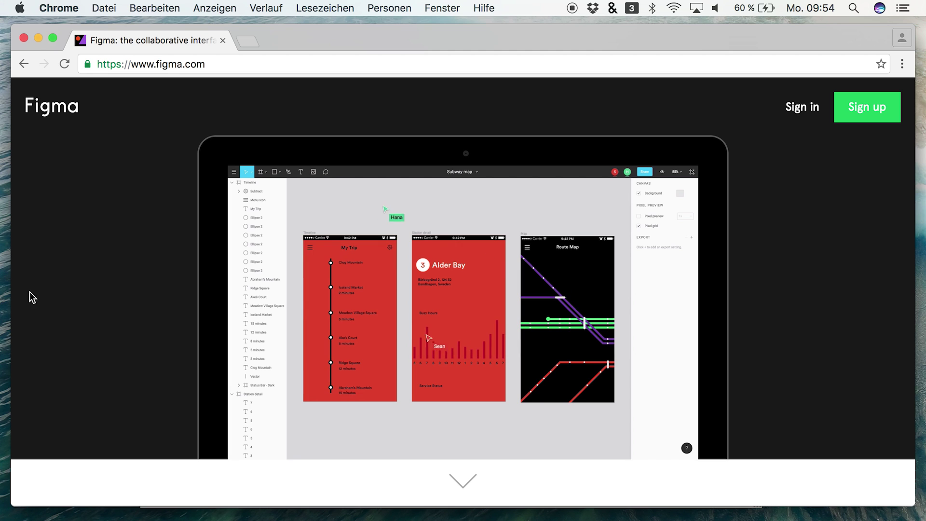
- Minimize the Chrome window showing figma.com and bring the Figma desktop app to the front
{"action": "left_click", "coordinate": [39, 38]}
{"action": "left_click", "coordinate": [178, 32]}
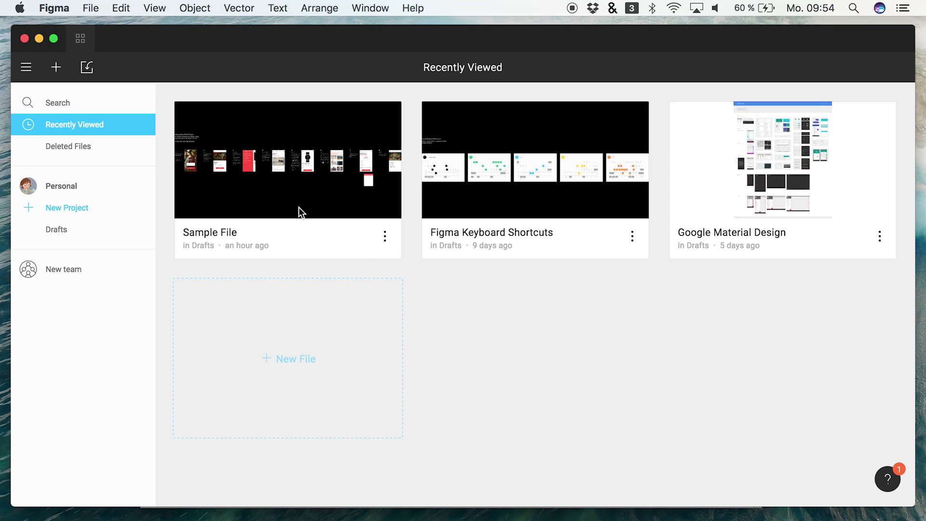
- Open Sample File from Recently Viewed and select the pink Rectangle 14 under Tickets
{"action": "left_click_drag", "start_coordinate": [303, 36], "coordinate": [303, 38]}
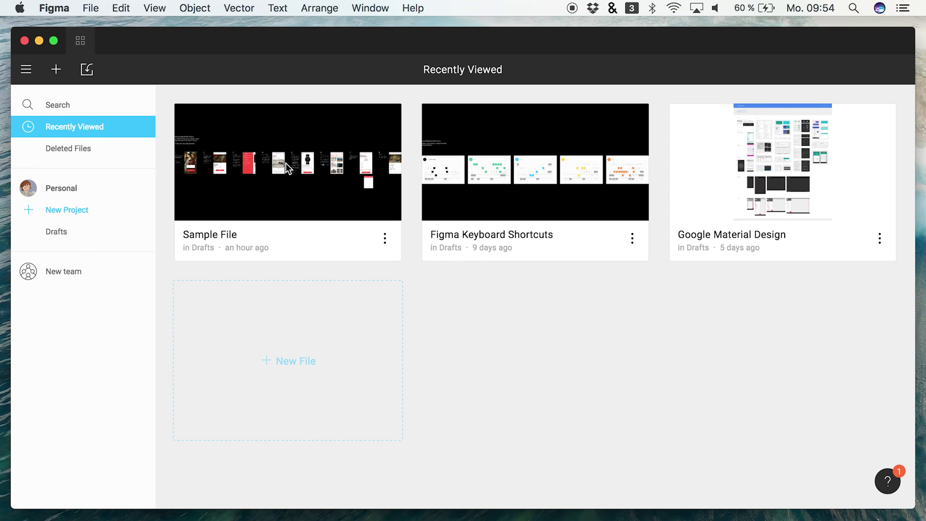
{"action": "double_click", "coordinate": [252, 179]}
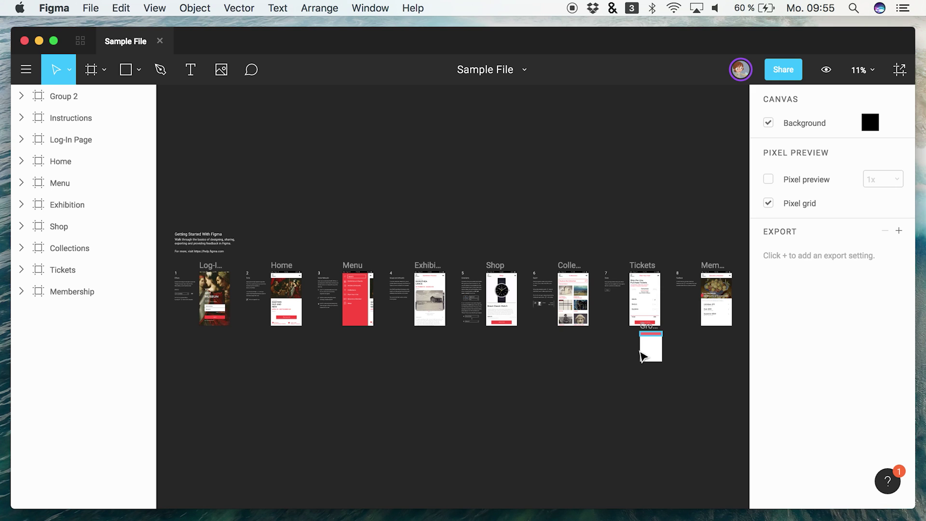
{"action": "left_click", "coordinate": [650, 332]}
- Rotate Rectangle 14 to about 58°, deselect it, and pan over to the Menu frame
{"action": "left_click_drag", "start_coordinate": [602, 332], "coordinate": [667, 357]}
{"action": "left_click", "coordinate": [680, 362]}
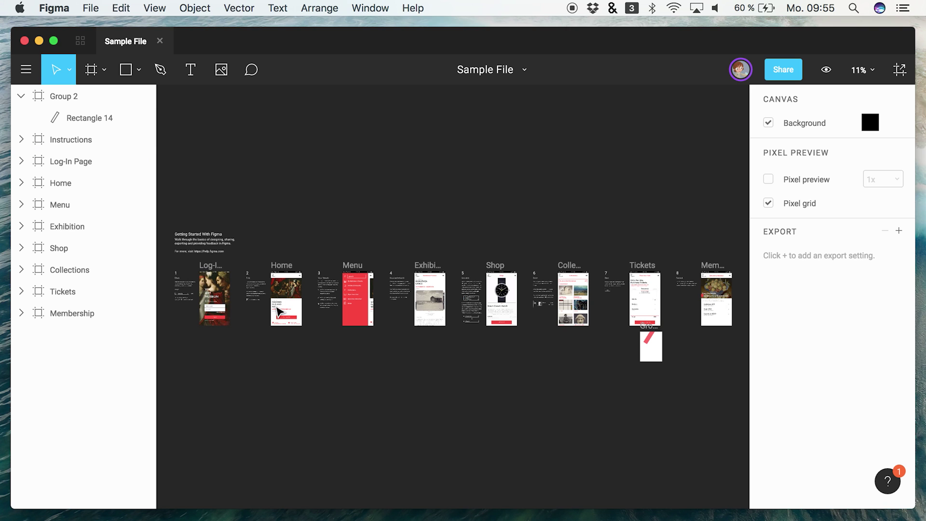
{"action": "scroll", "coordinate": [276, 308], "scroll_direction": "up", "scroll_amount": 5}
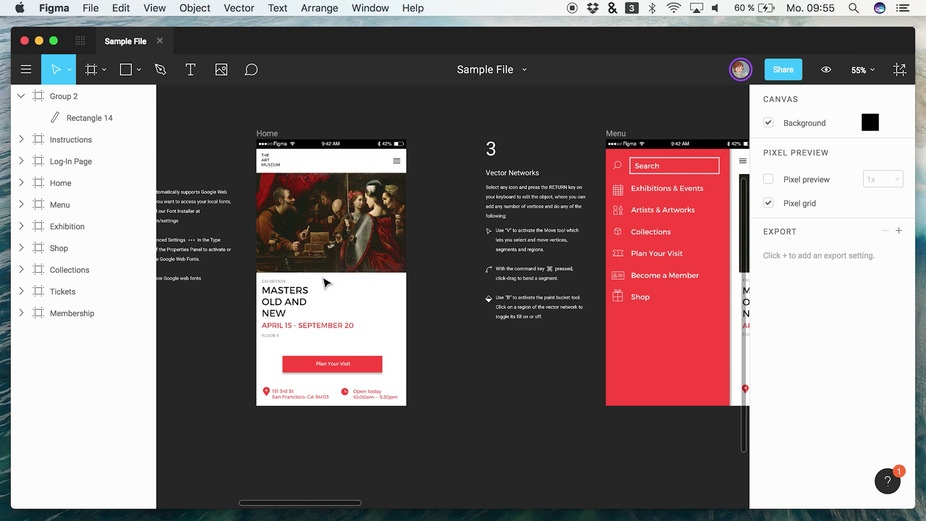
{"action": "scroll", "coordinate": [227, 265], "scroll_direction": "up", "scroll_amount": 3}
{"action": "scroll", "coordinate": [226, 264], "scroll_direction": "down", "scroll_amount": 4}
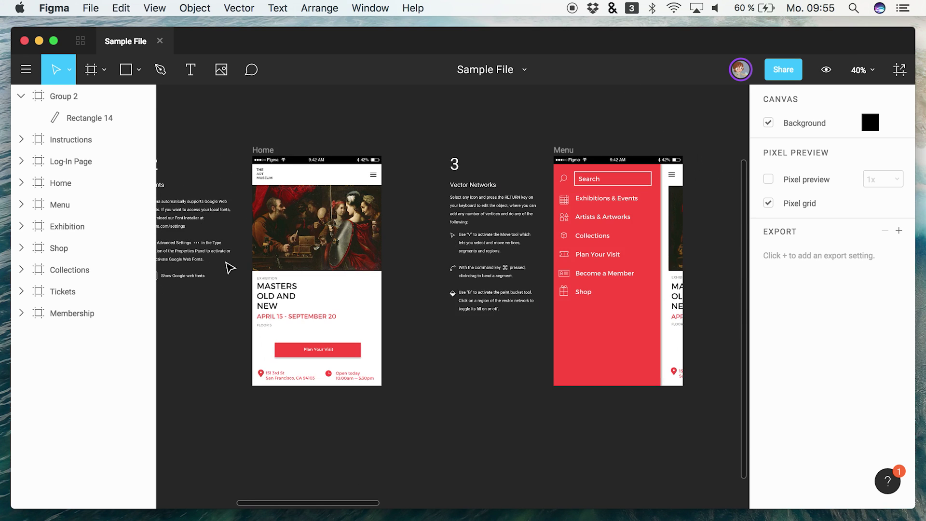
{"action": "scroll", "coordinate": [227, 264], "scroll_direction": "up", "scroll_amount": 3}
{"action": "scroll", "coordinate": [378, 318], "scroll_direction": "left", "scroll_amount": 3}
{"action": "scroll", "coordinate": [379, 319], "scroll_direction": "up", "scroll_amount": 2}
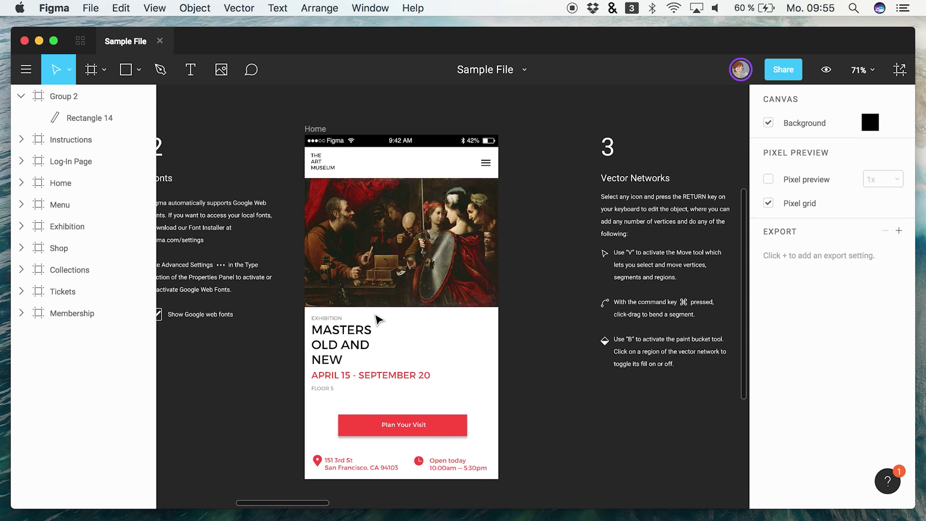
{"action": "scroll", "coordinate": [378, 319], "scroll_direction": "down", "scroll_amount": 2}
{"action": "scroll", "coordinate": [379, 320], "scroll_direction": "up", "scroll_amount": 1}
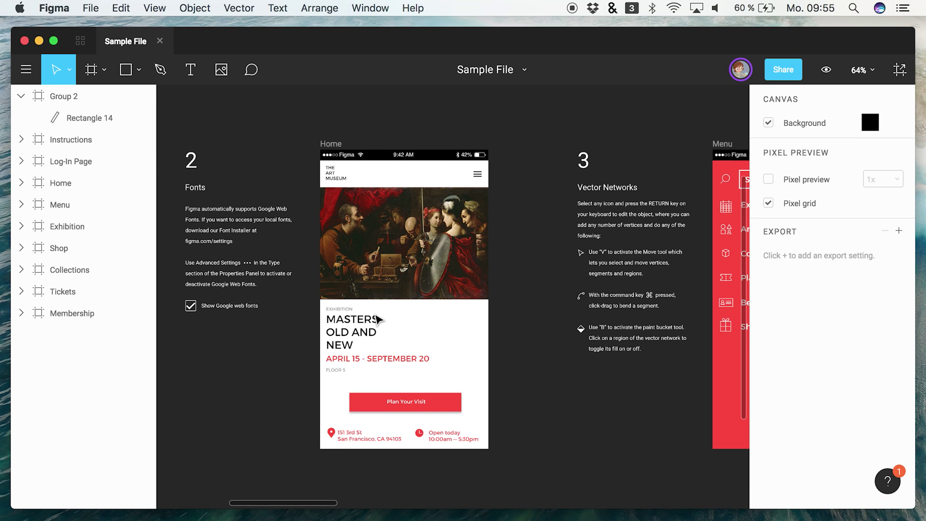
{"action": "scroll", "coordinate": [378, 319], "scroll_direction": "right", "scroll_amount": 3}
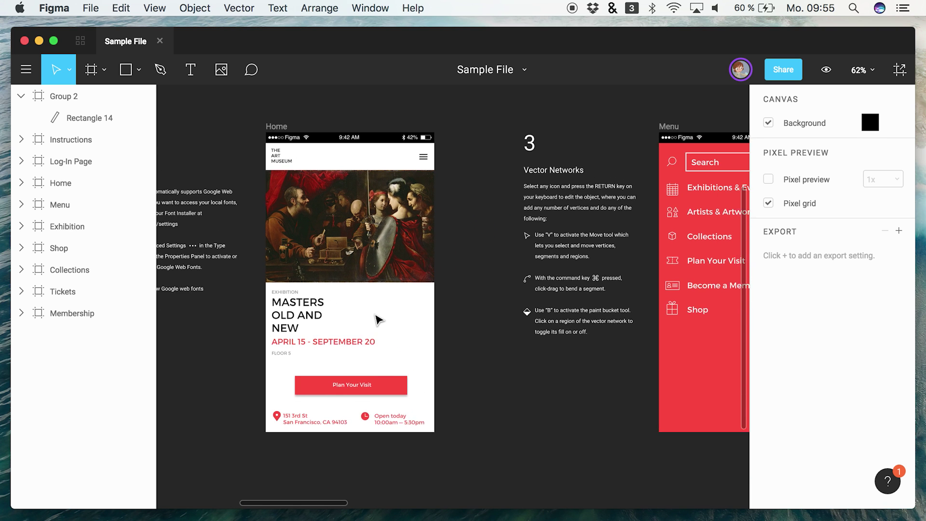
{"action": "scroll", "coordinate": [379, 319], "scroll_direction": "right", "scroll_amount": 10}
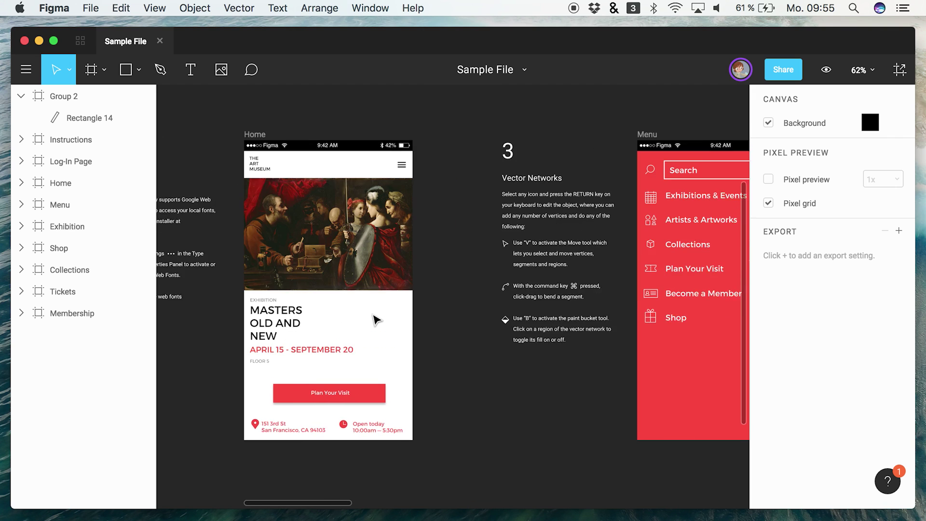
{"action": "scroll", "coordinate": [376, 319], "scroll_direction": "right", "scroll_amount": 5}
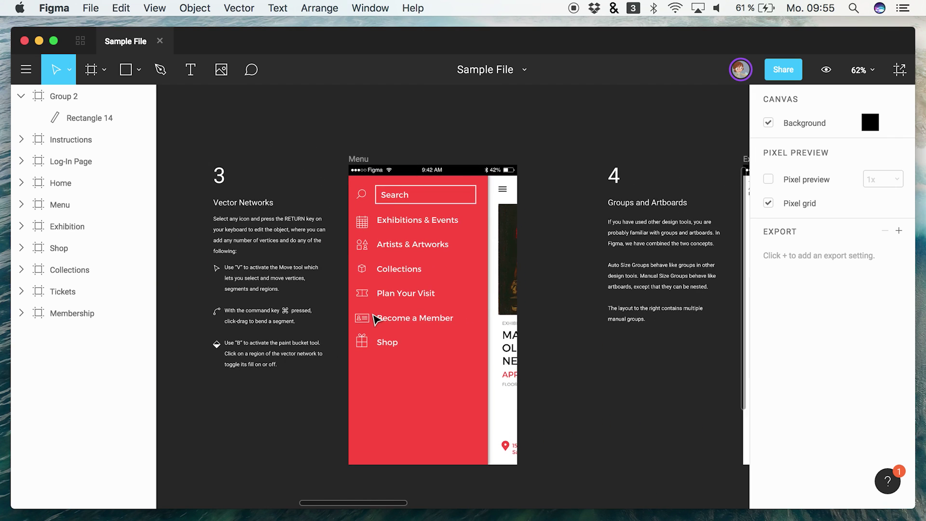
{"action": "scroll", "coordinate": [376, 320], "scroll_direction": "left", "scroll_amount": 1}
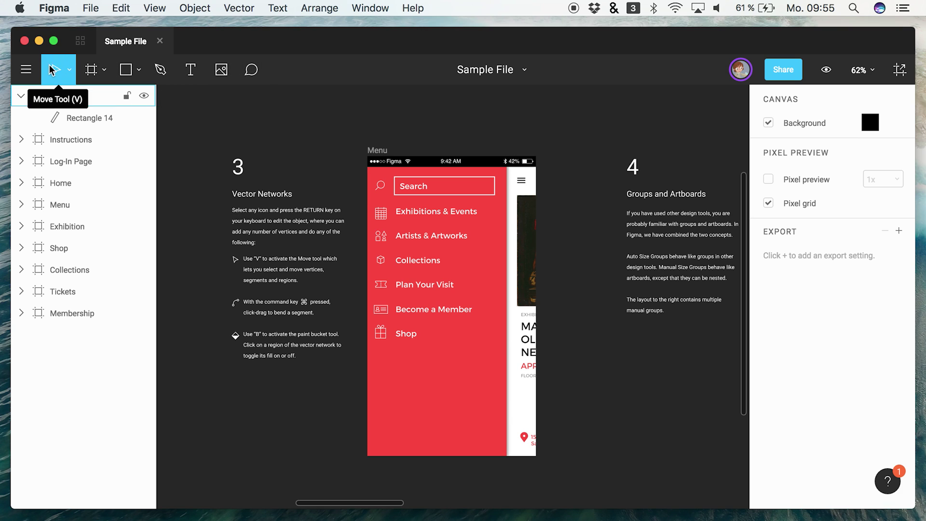
- Review the Move, Frame and Shape tool menus, leaving the Frame tool active
{"action": "left_click", "coordinate": [70, 72]}
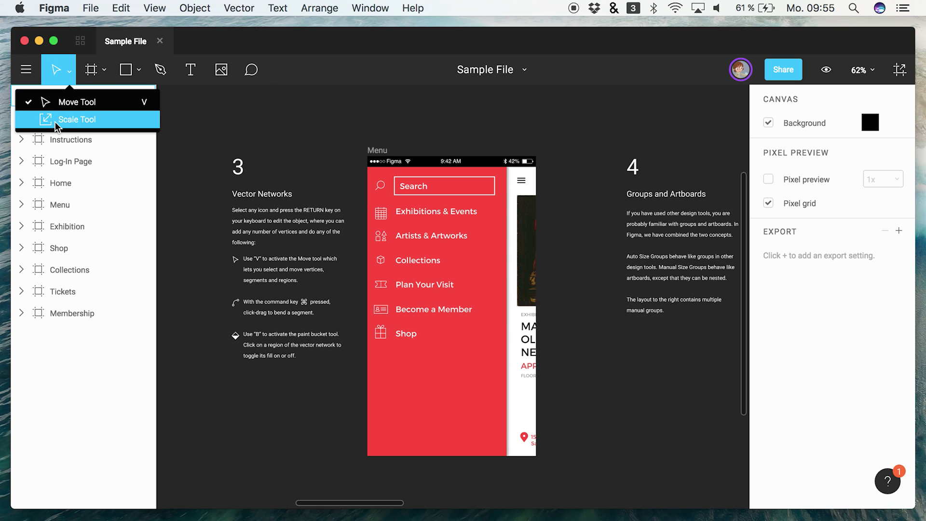
{"action": "left_click", "coordinate": [98, 75]}
{"action": "left_click", "coordinate": [102, 74]}
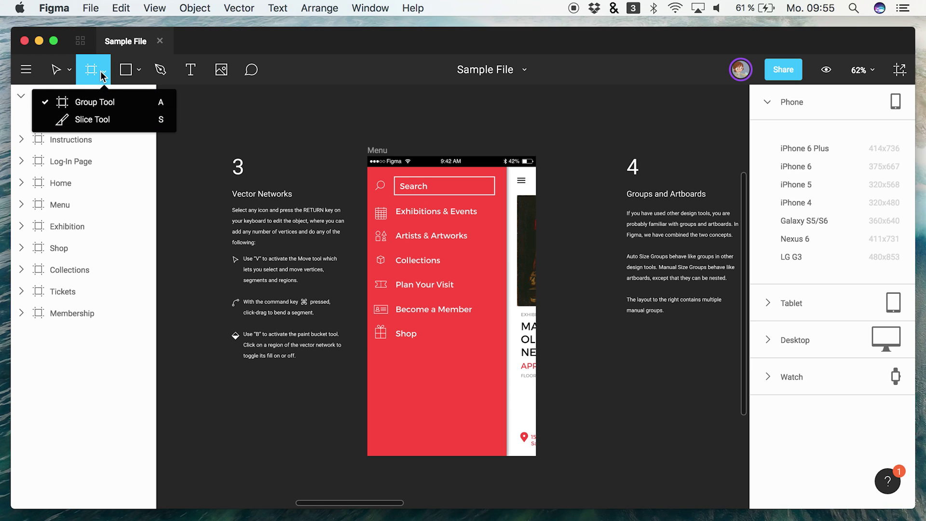
{"action": "left_click", "coordinate": [139, 70]}
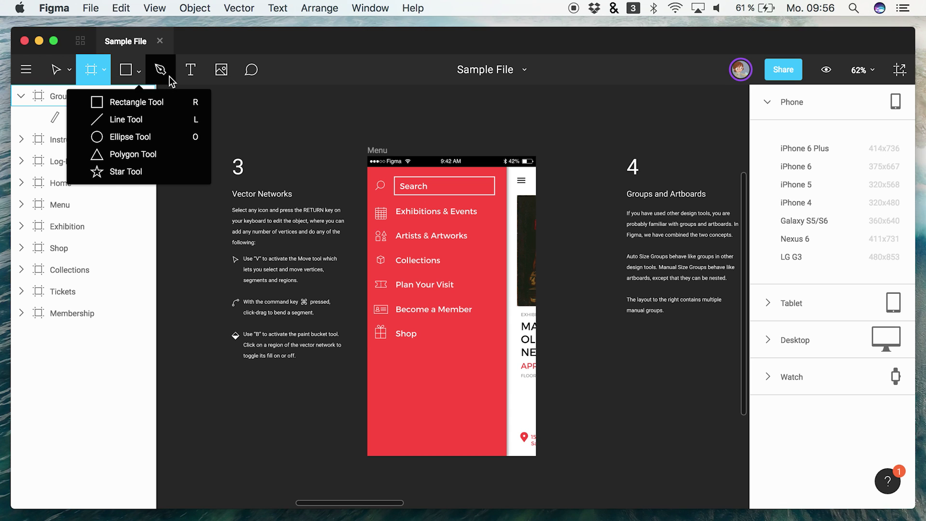
{"action": "left_click", "coordinate": [341, 54]}
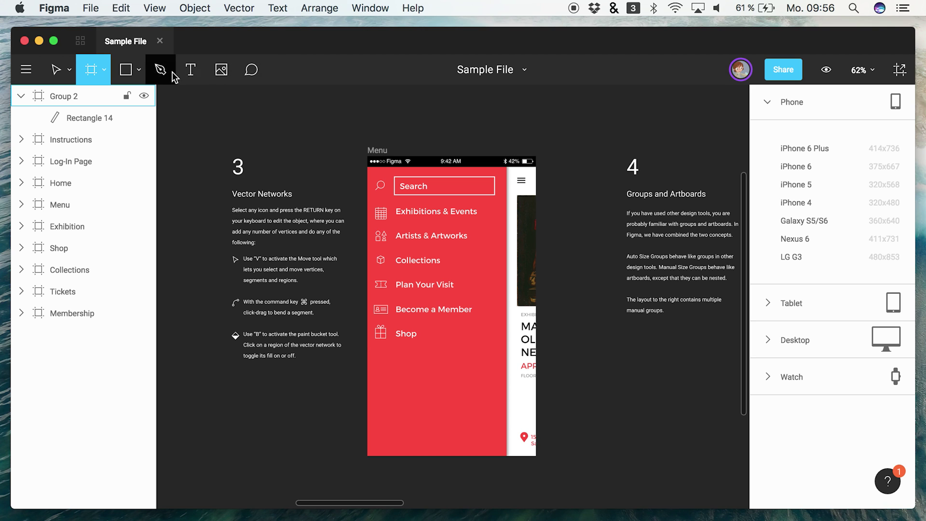
- Start a comment on the Menu frame's Search box, cancel it, and go back to the Move tool
{"action": "left_click", "coordinate": [246, 68]}
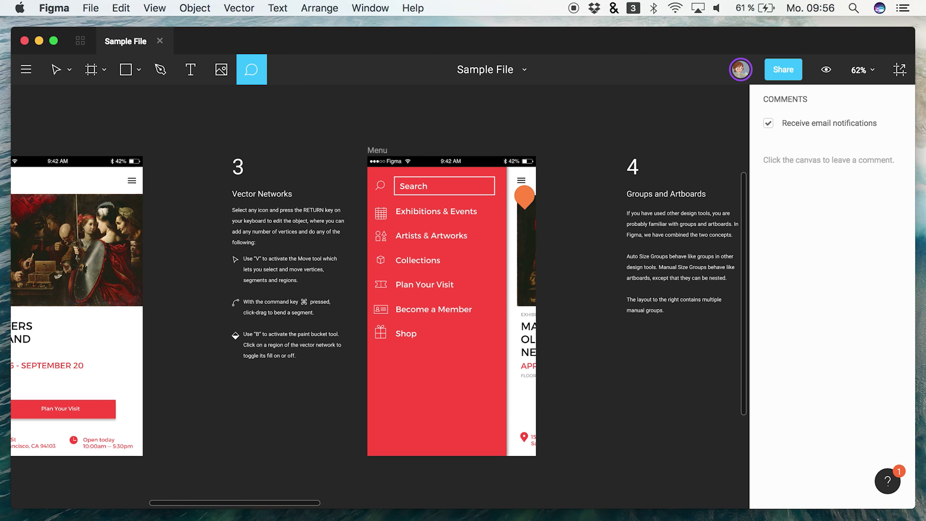
{"action": "left_click", "coordinate": [483, 191]}
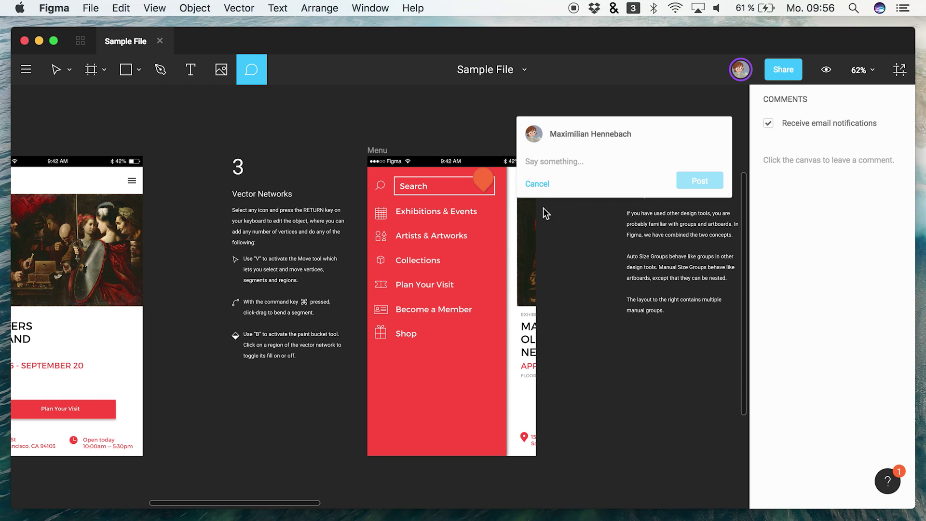
{"action": "left_click", "coordinate": [558, 186]}
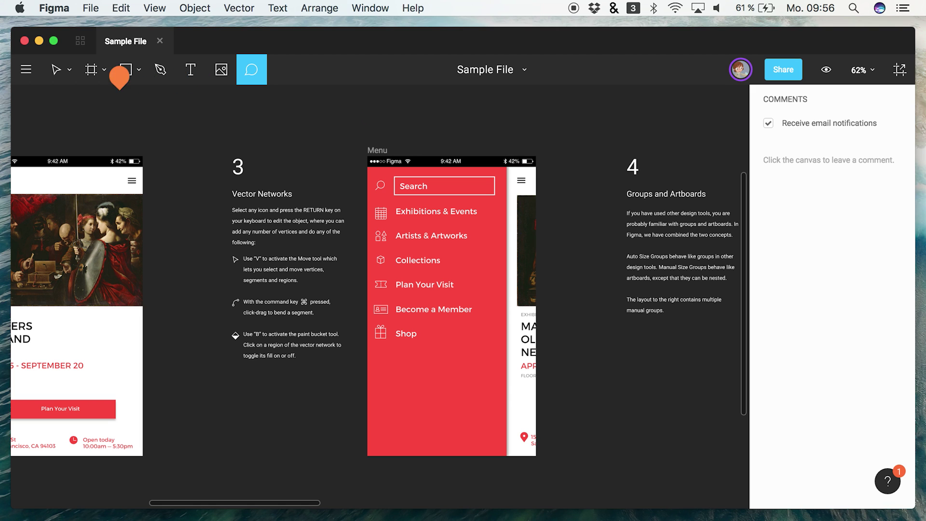
{"action": "left_click", "coordinate": [50, 79]}
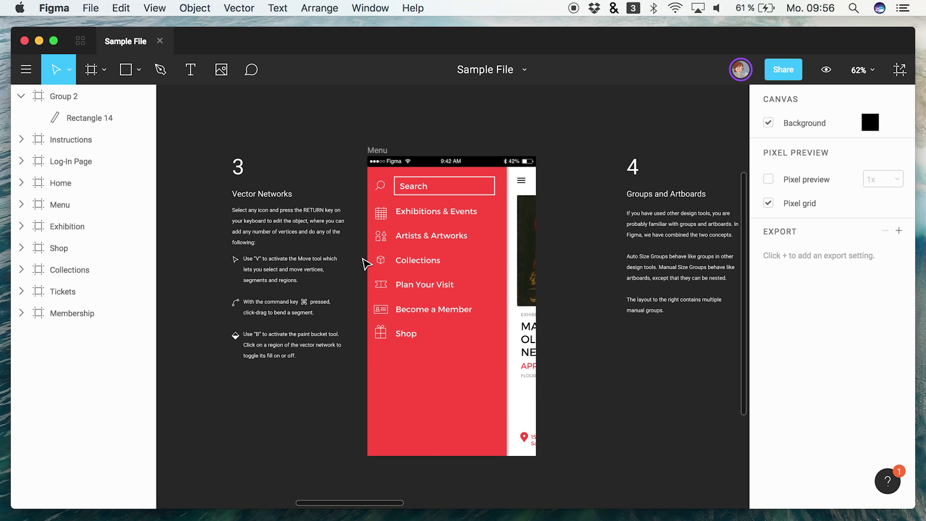
- Expand the Instructions layer group to show Intro Text and Steps 1–8
{"action": "scroll", "coordinate": [364, 261], "scroll_direction": "right", "scroll_amount": 5}
{"action": "scroll", "coordinate": [363, 256], "scroll_direction": "down", "scroll_amount": 5}
{"action": "scroll", "coordinate": [367, 259], "scroll_direction": "up", "scroll_amount": 5}
{"action": "scroll", "coordinate": [366, 259], "scroll_direction": "left", "scroll_amount": 3}
{"action": "scroll", "coordinate": [367, 259], "scroll_direction": "up", "scroll_amount": 1}
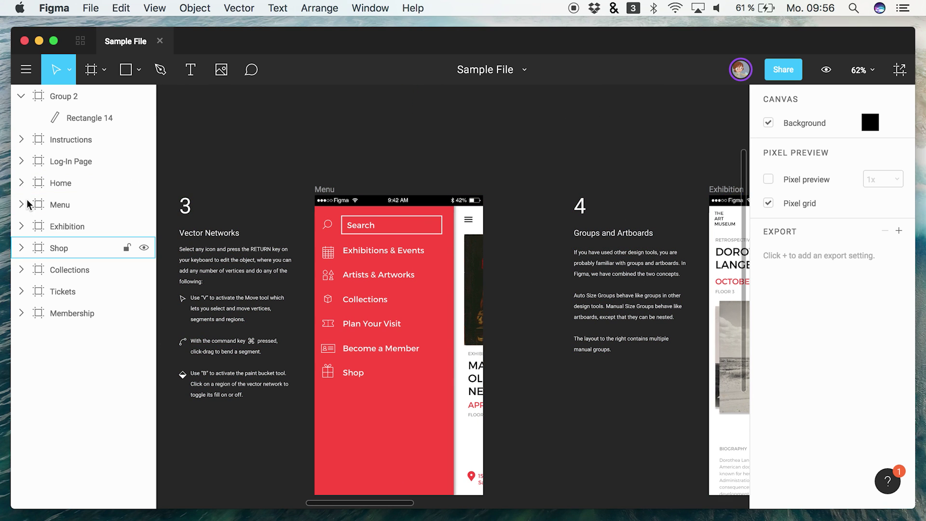
{"action": "left_click", "coordinate": [21, 139]}
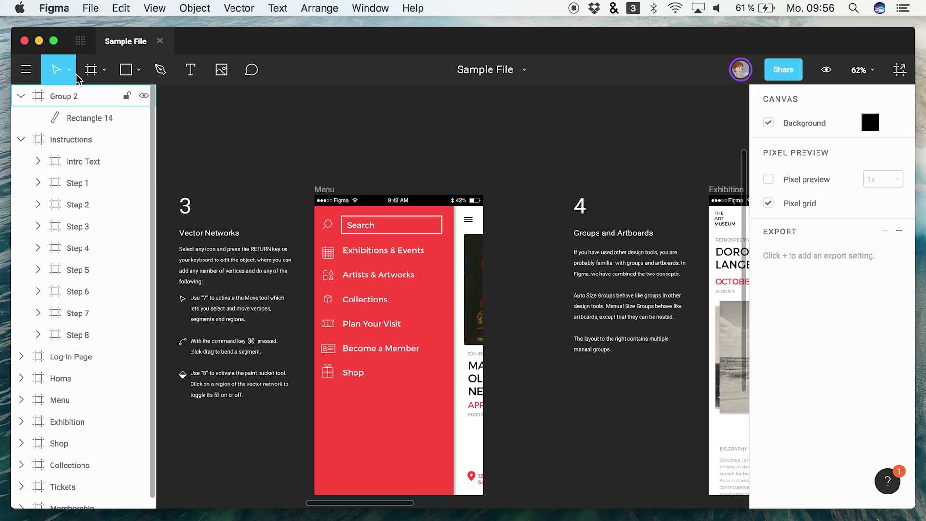
- Draw a test frame below the Menu frame and delete it, keeping the Frame tool active
{"action": "left_click", "coordinate": [93, 72]}
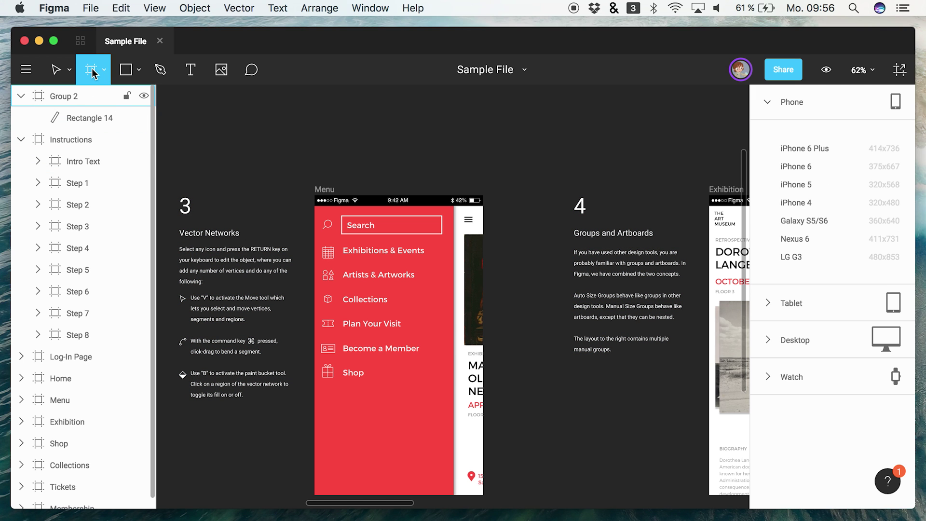
{"action": "scroll", "coordinate": [265, 223], "scroll_direction": "down", "scroll_amount": 5}
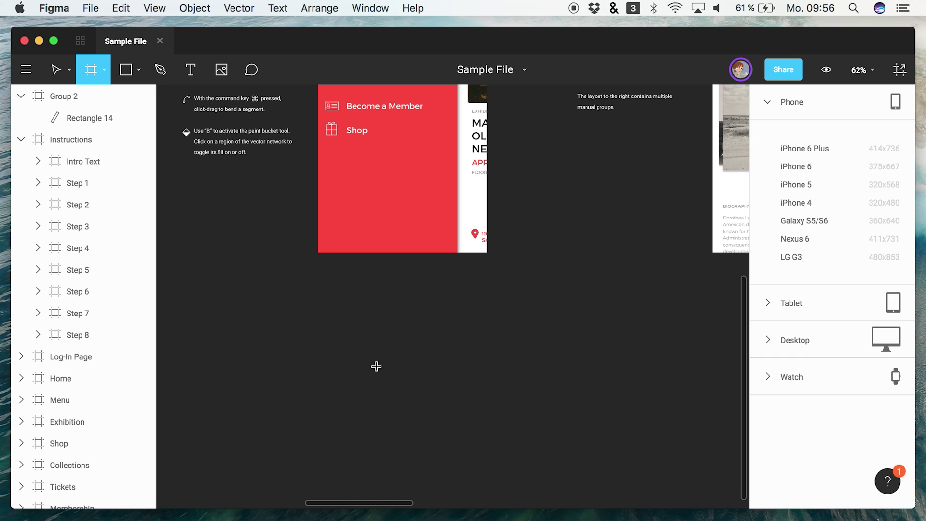
{"action": "left_click_drag", "start_coordinate": [321, 309], "coordinate": [516, 402]}
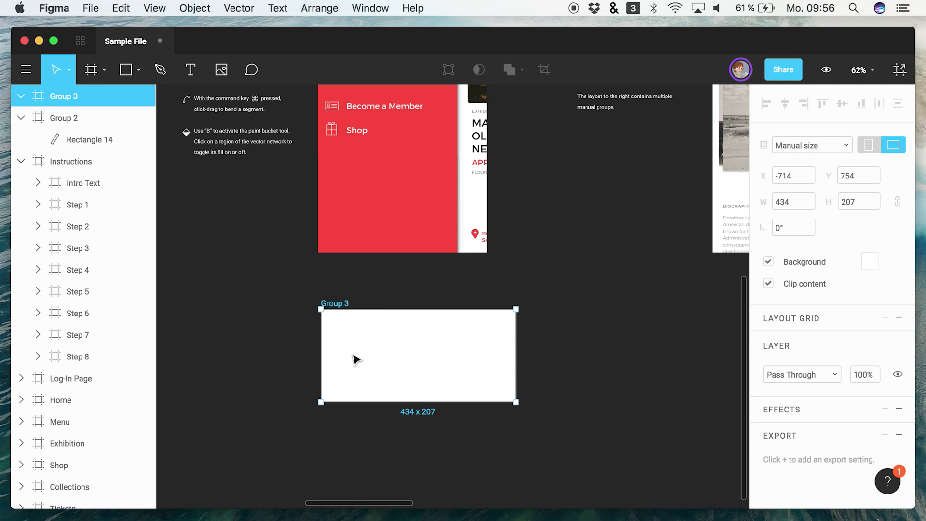
{"action": "key", "text": "Delete"}
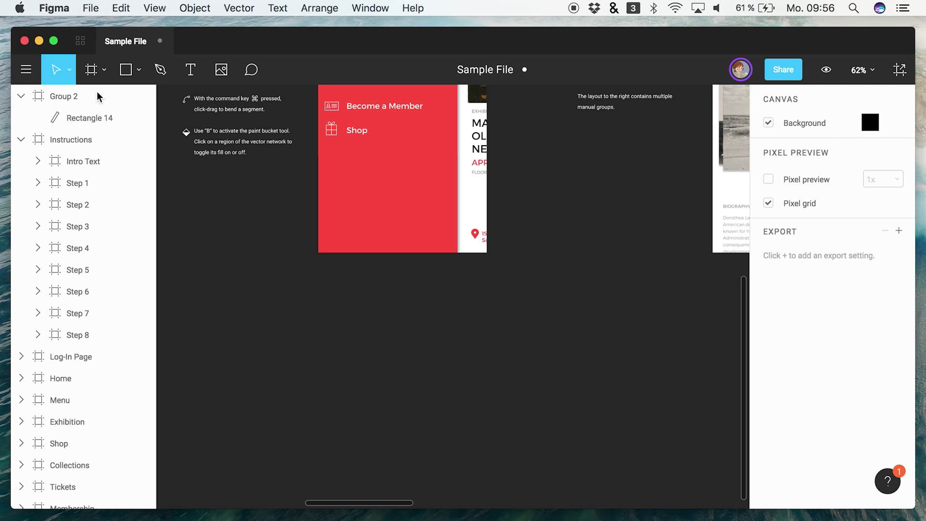
{"action": "key", "text": "f"}
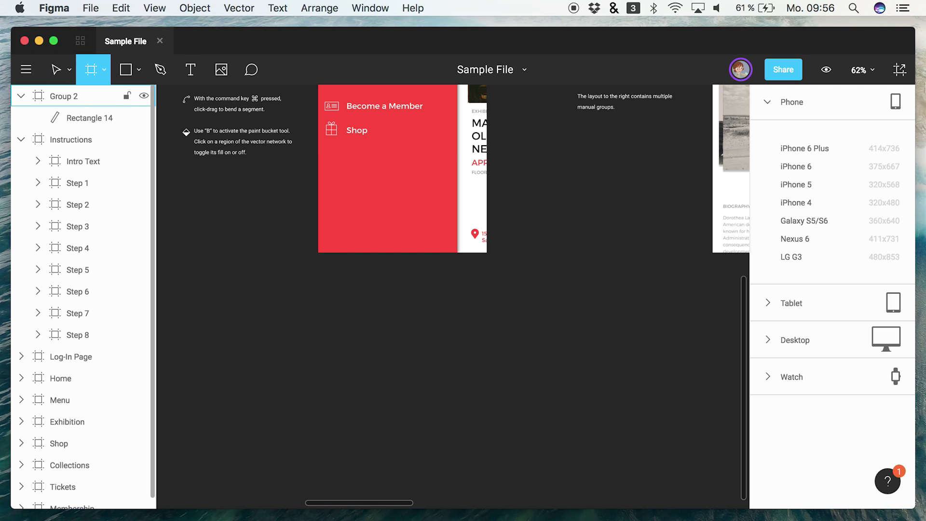
- Add a 375 x 667 iPhone 6 frame and place it below the Menu artboard
{"action": "left_click", "coordinate": [803, 166]}
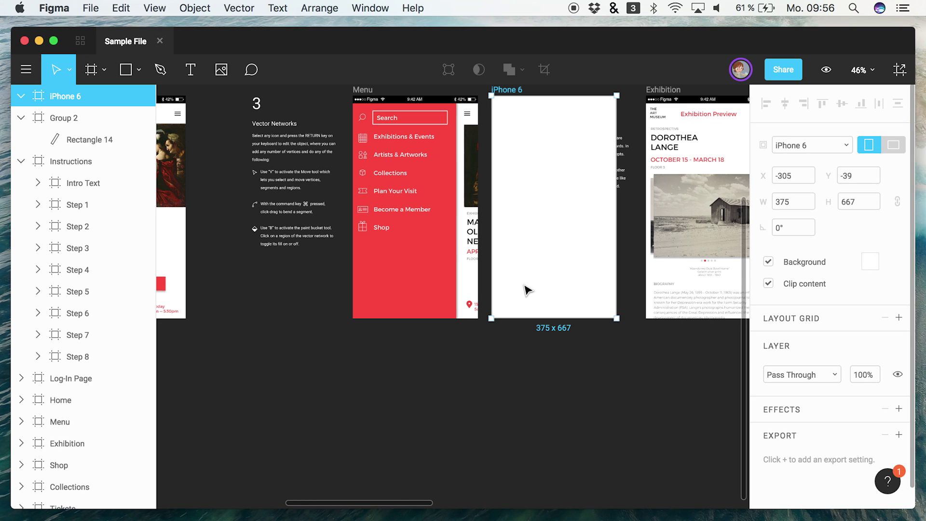
{"action": "scroll", "coordinate": [526, 202], "scroll_direction": "up", "scroll_amount": 2}
{"action": "scroll", "coordinate": [526, 203], "scroll_direction": "right", "scroll_amount": 1}
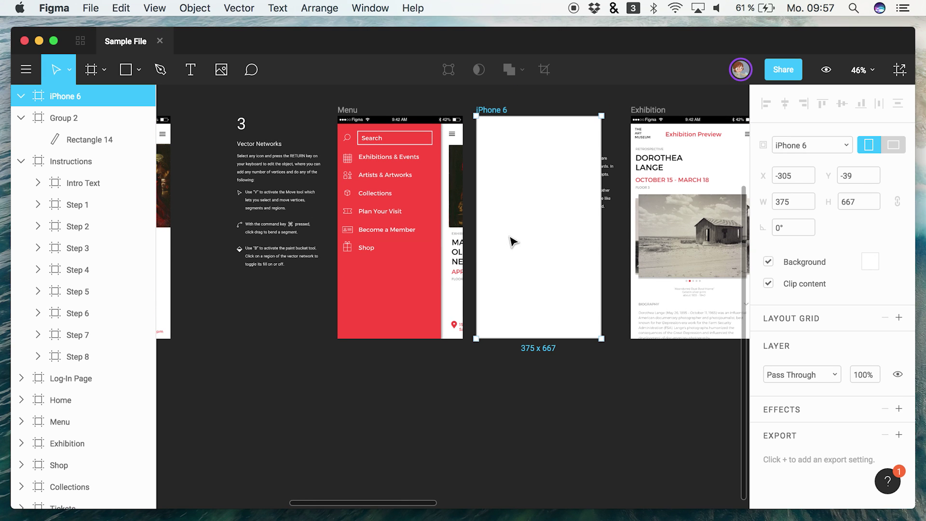
{"action": "left_click_drag", "start_coordinate": [513, 242], "coordinate": [368, 426]}
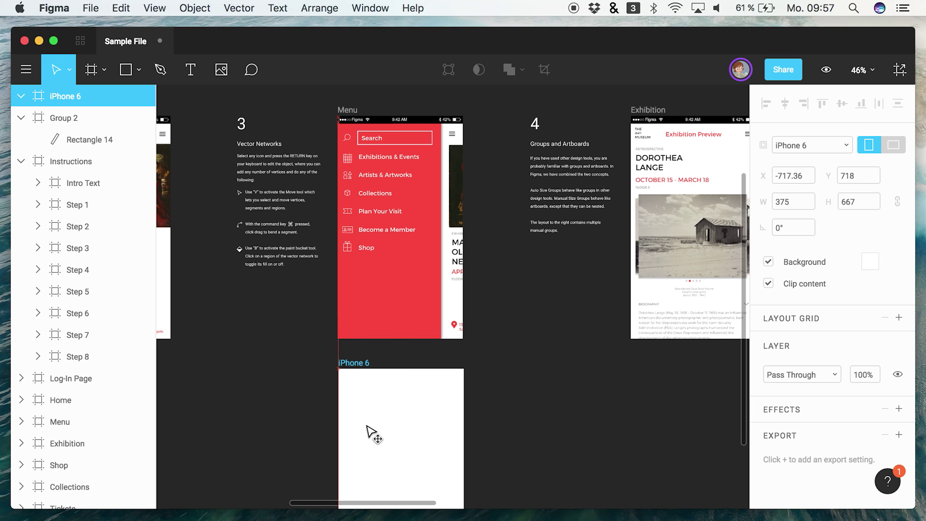
{"action": "left_click_drag", "start_coordinate": [372, 433], "coordinate": [373, 433]}
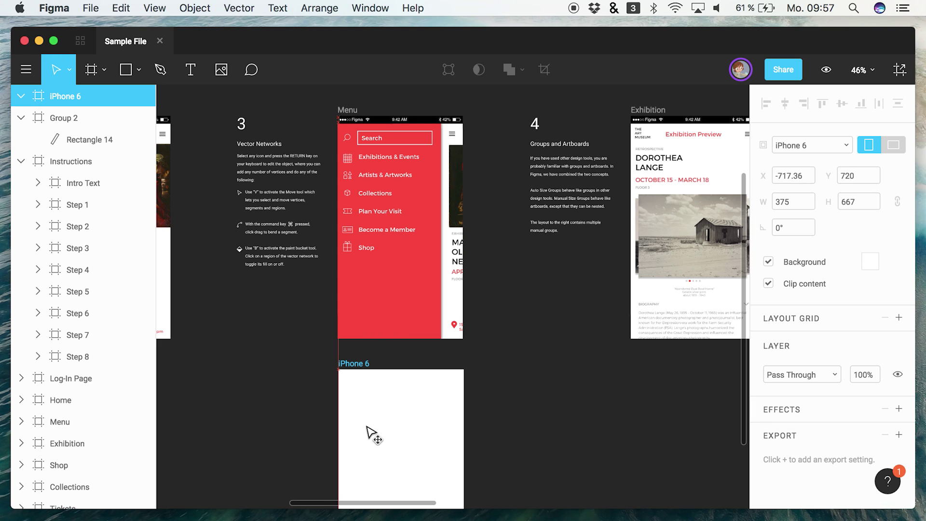
- Lock and unlock the iPhone 6 frame in Layers, leaving it selected
{"action": "scroll", "coordinate": [403, 422], "scroll_direction": "down", "scroll_amount": 5}
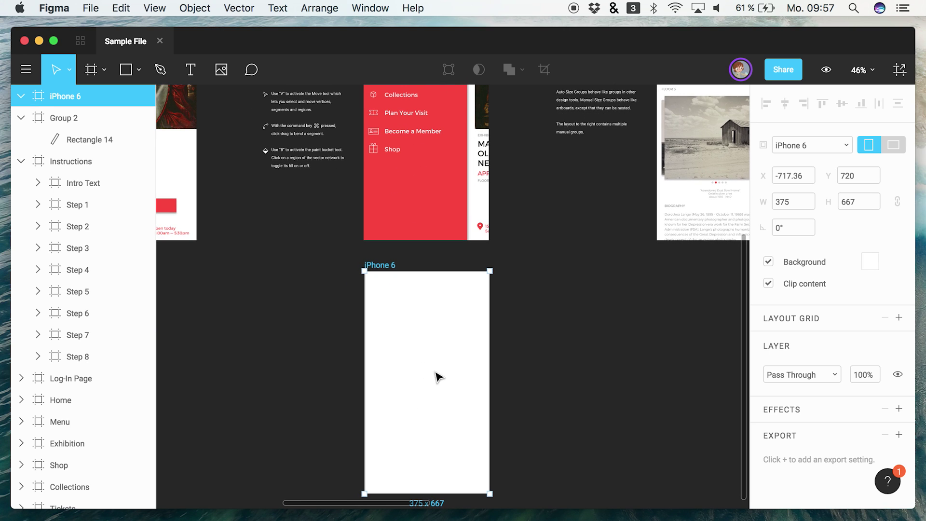
{"action": "scroll", "coordinate": [437, 376], "scroll_direction": "down", "scroll_amount": 2}
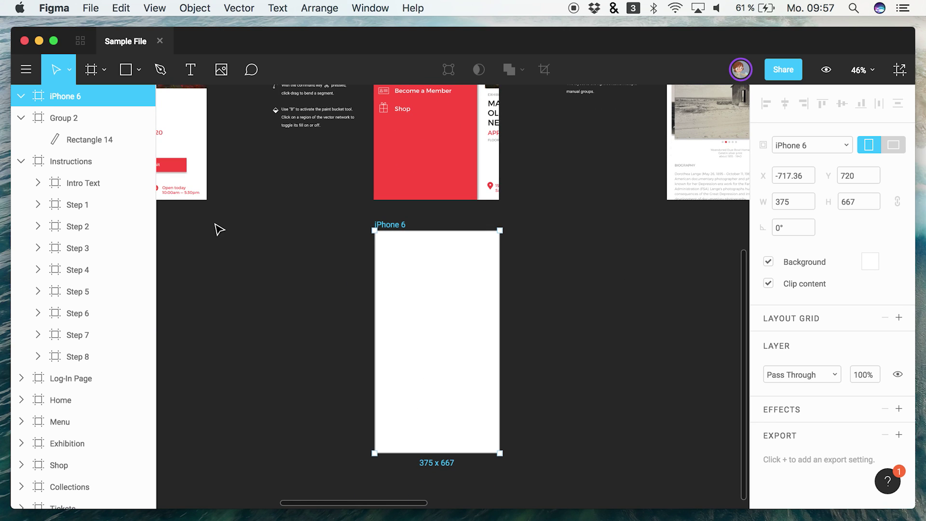
{"action": "mouse_move", "coordinate": [123, 98]}
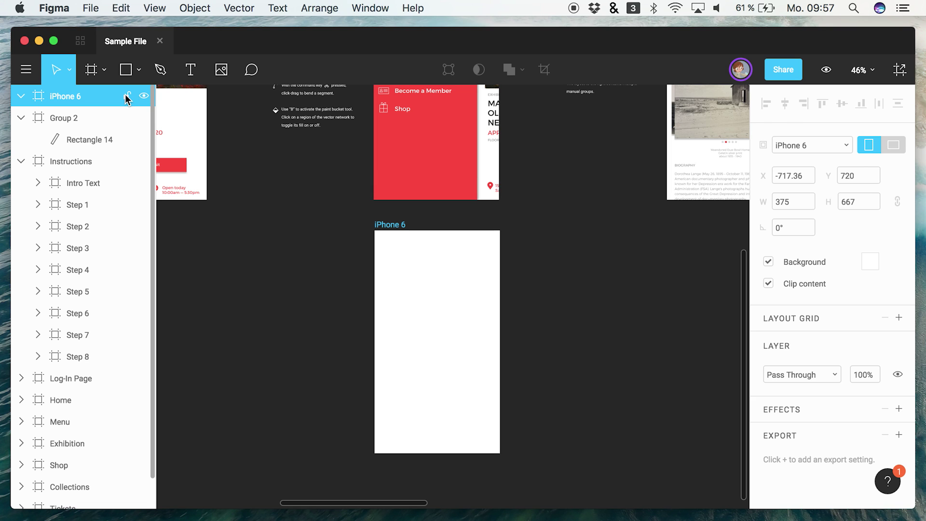
{"action": "left_click", "coordinate": [126, 96]}
{"action": "left_click", "coordinate": [126, 97]}
{"action": "left_click", "coordinate": [82, 96]}
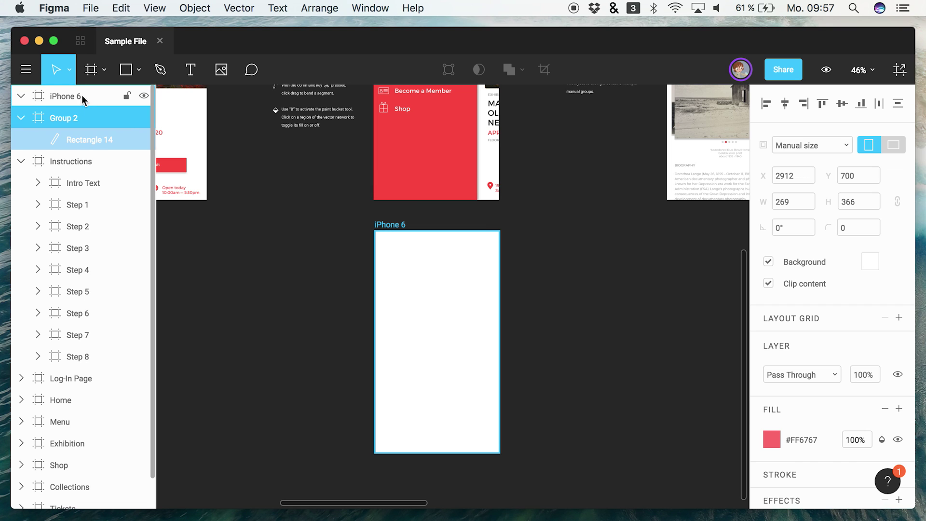
{"action": "left_click", "coordinate": [139, 70]}
- Draw a grey rectangle inside the iPhone 6 frame, then move and shrink it
{"action": "left_click", "coordinate": [126, 70]}
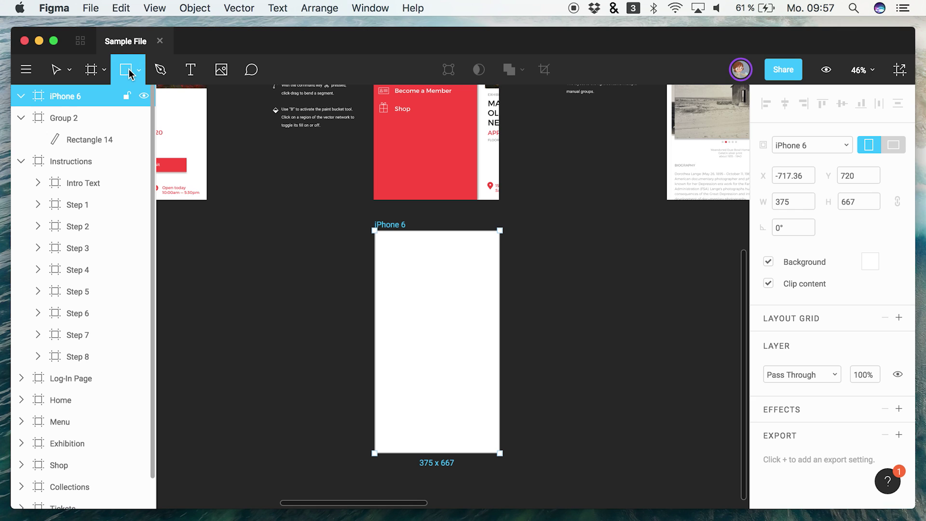
{"action": "left_click_drag", "start_coordinate": [389, 255], "coordinate": [468, 300]}
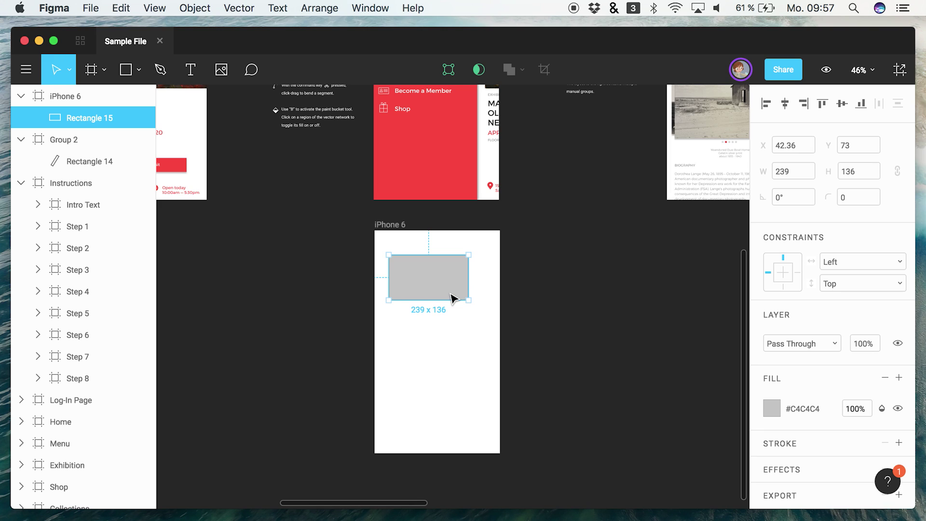
{"action": "scroll", "coordinate": [451, 299], "scroll_direction": "up", "scroll_amount": 5}
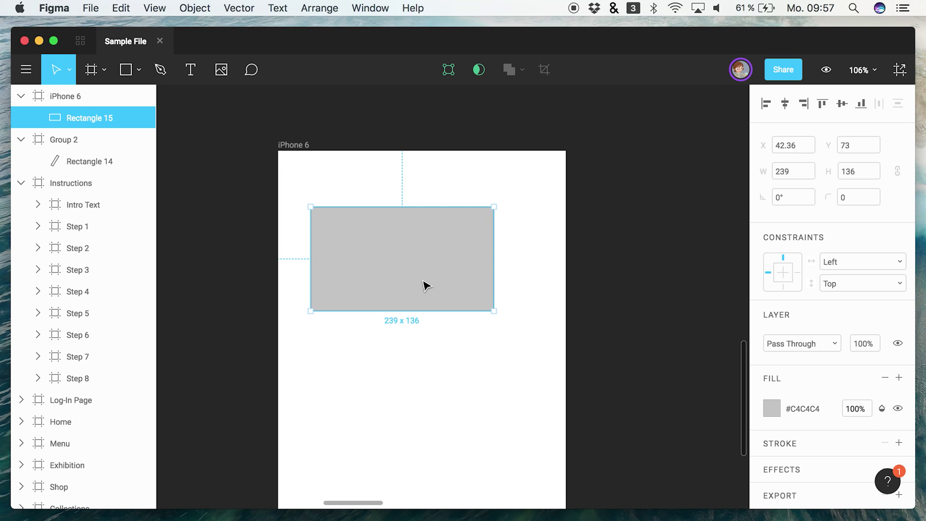
{"action": "left_click_drag", "start_coordinate": [389, 258], "coordinate": [434, 255]}
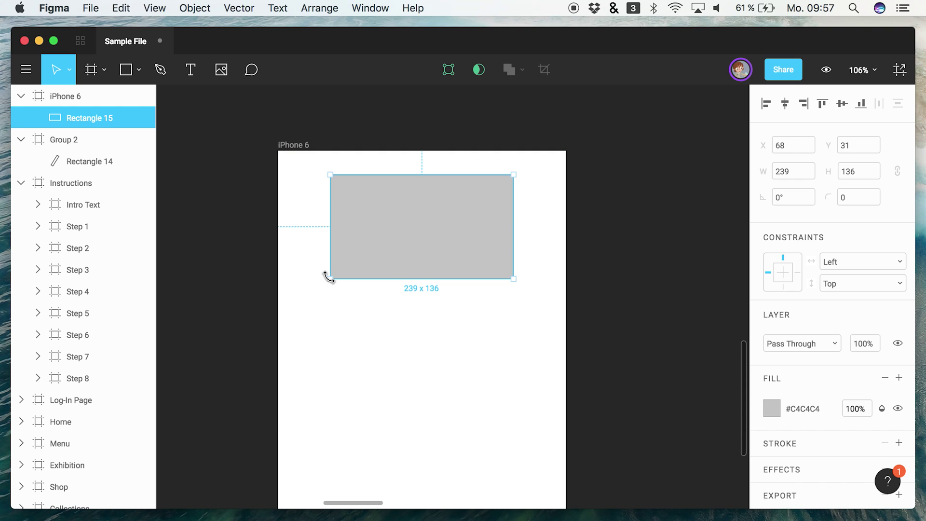
{"action": "left_click_drag", "start_coordinate": [331, 268], "coordinate": [304, 201]}
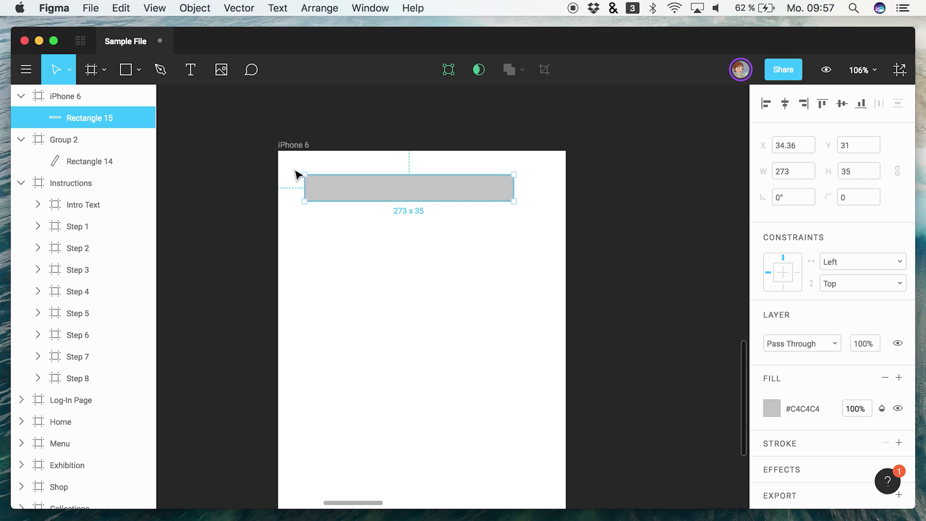
- Test-rotate Rectangle 15, undo it, and stretch it into a 375 x 73 top bar
{"action": "left_click", "coordinate": [294, 192]}
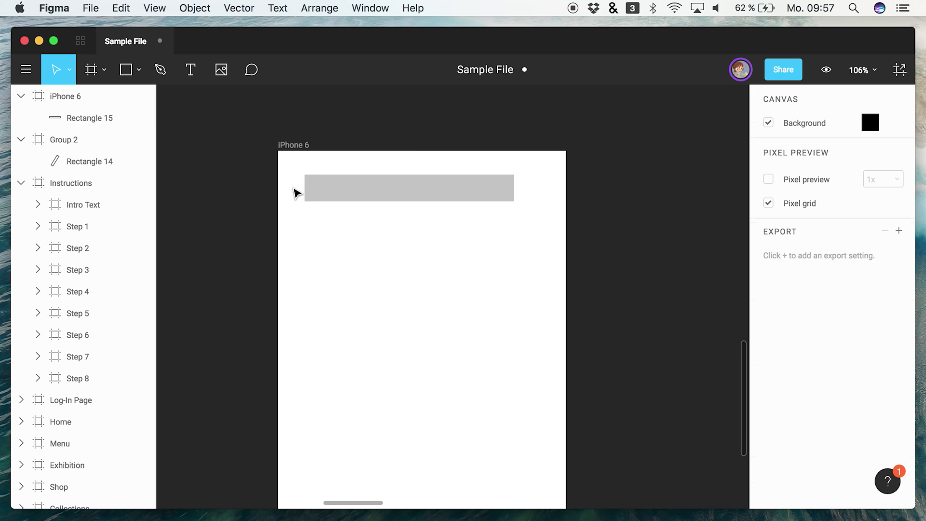
{"action": "left_click", "coordinate": [319, 193]}
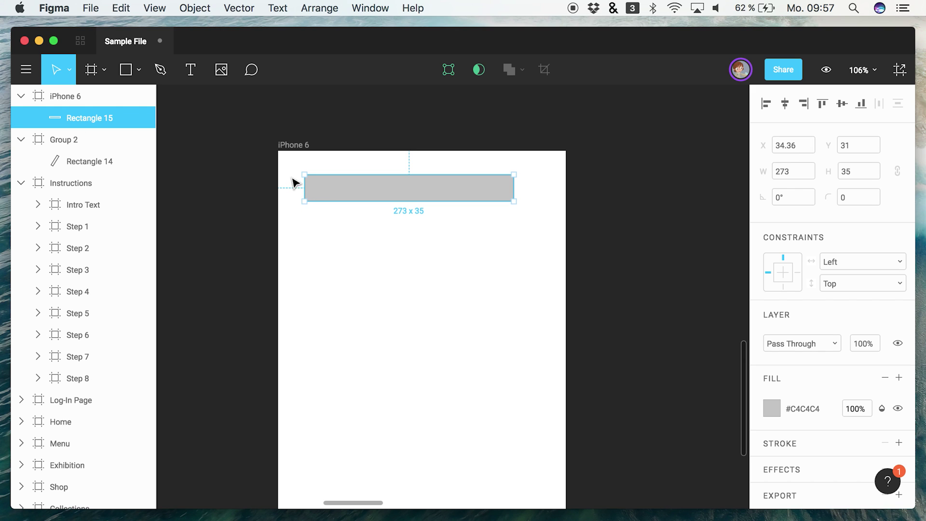
{"action": "left_click_drag", "start_coordinate": [298, 168], "coordinate": [436, 354]}
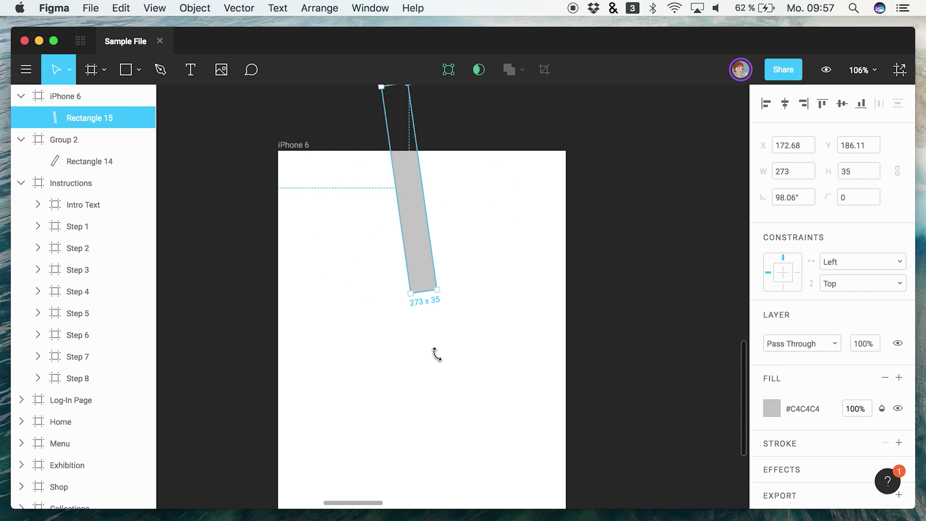
{"action": "key", "text": "super+z"}
{"action": "left_click_drag", "start_coordinate": [397, 192], "coordinate": [373, 172]}
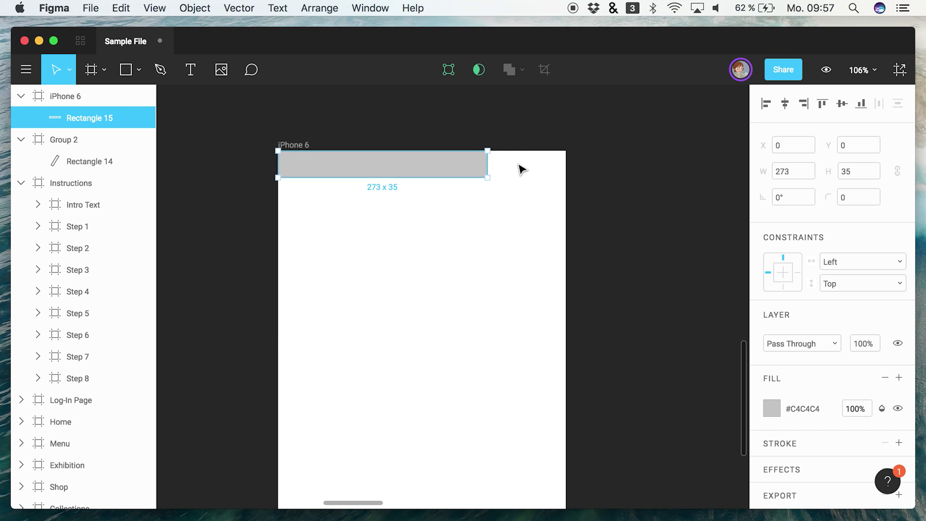
{"action": "left_click_drag", "start_coordinate": [540, 191], "coordinate": [566, 207]}
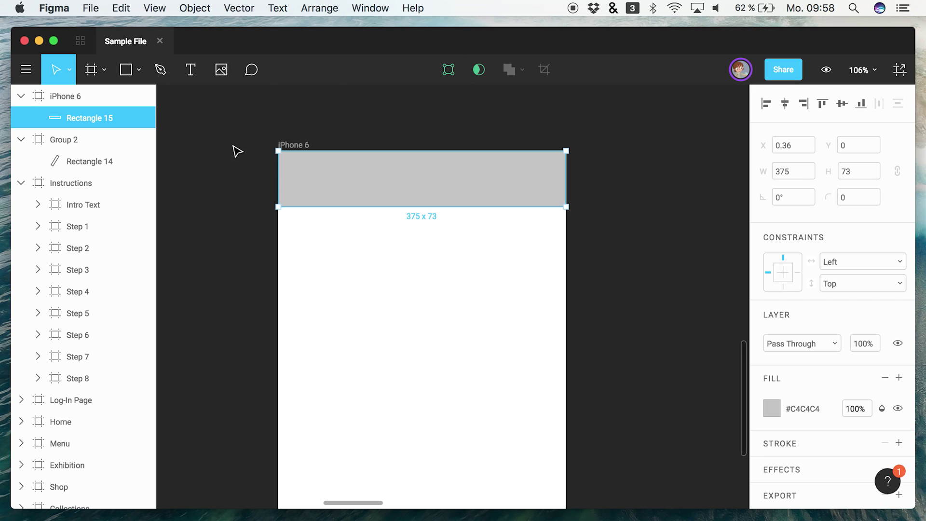
{"action": "left_click", "coordinate": [101, 12]}
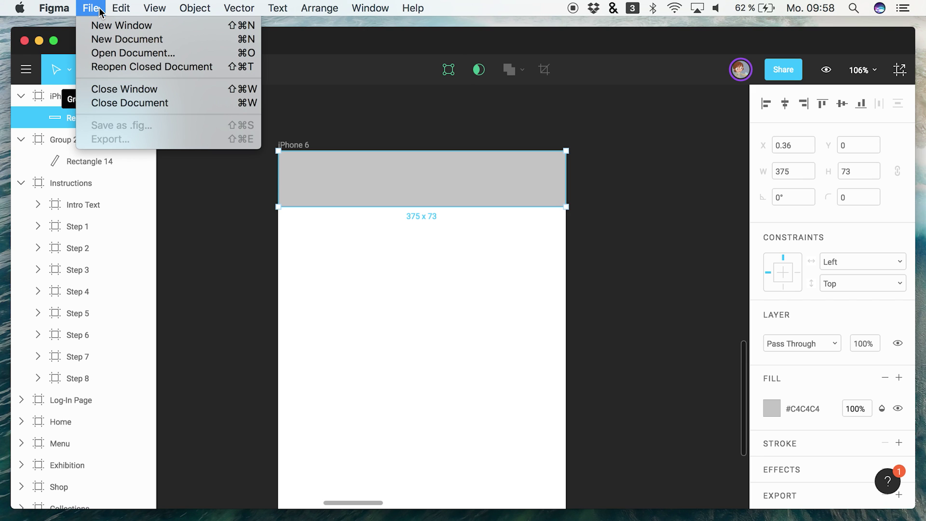
{"action": "left_click", "coordinate": [97, 12]}
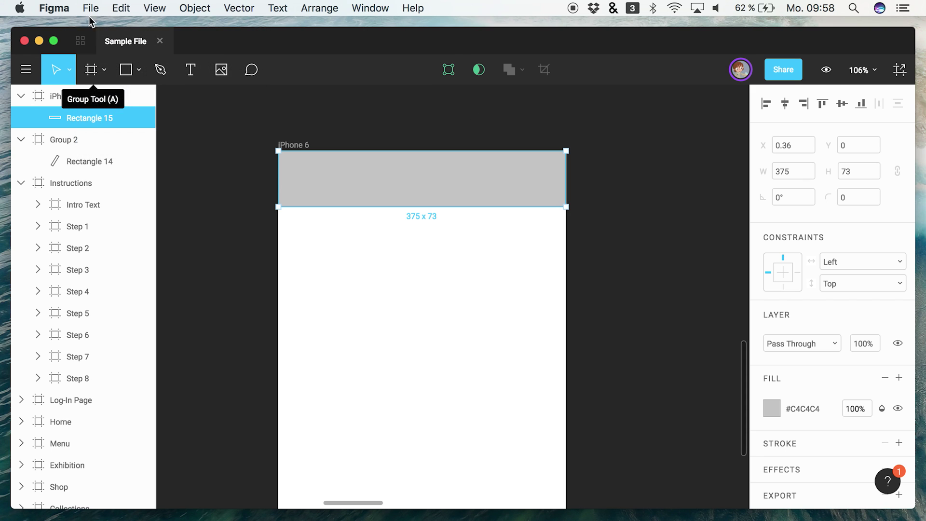
{"action": "left_click", "coordinate": [26, 81]}
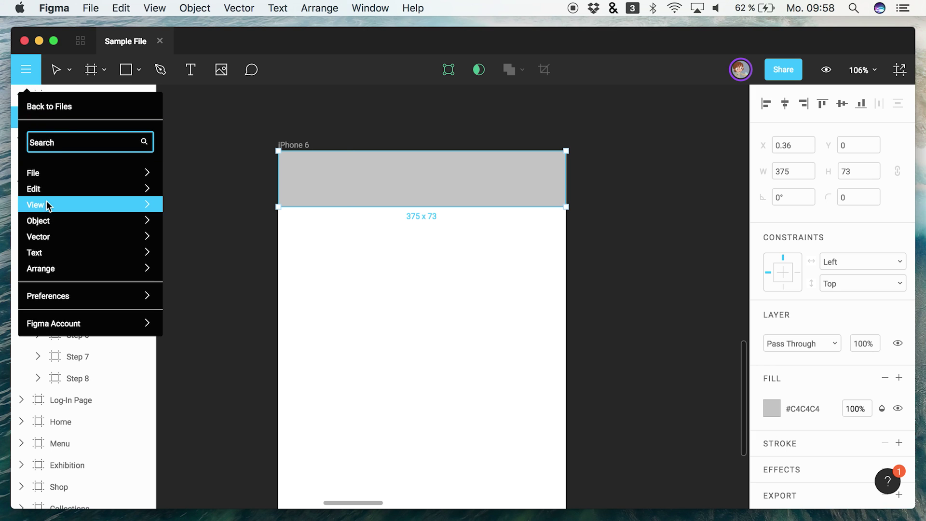
{"action": "key", "text": "Escape"}
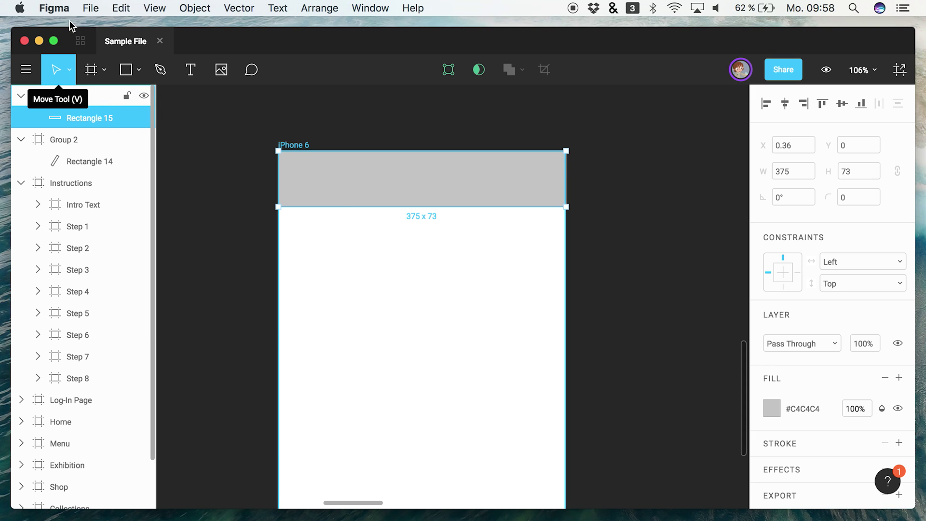
{"action": "left_click", "coordinate": [84, 6]}
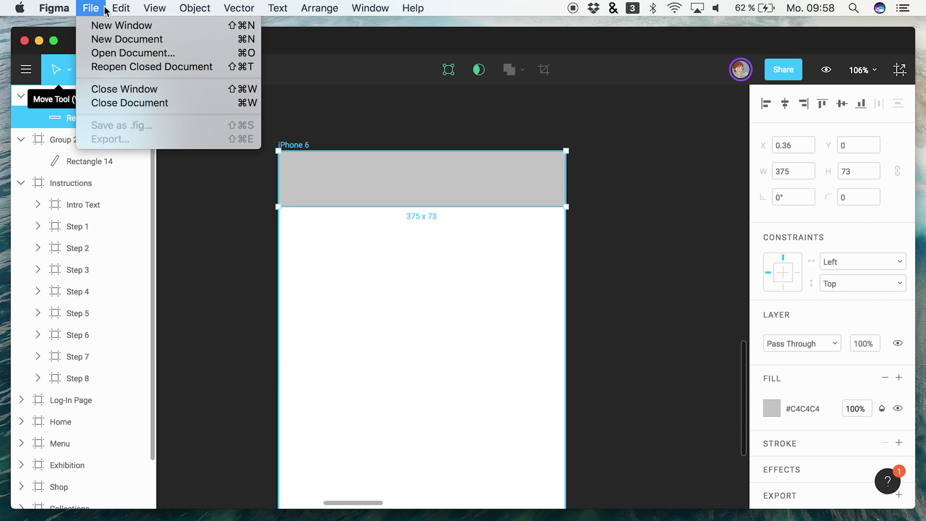
{"action": "mouse_move", "coordinate": [118, 7]}
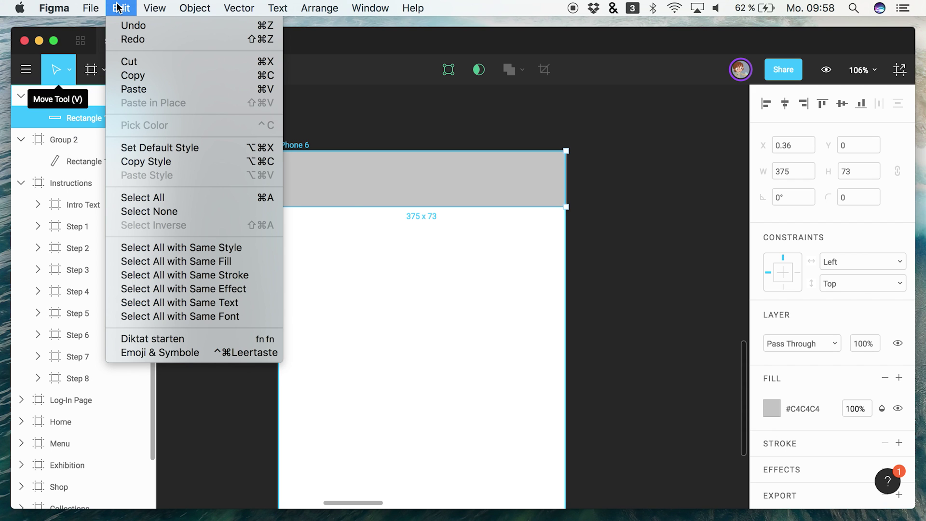
{"action": "mouse_move", "coordinate": [215, 5]}
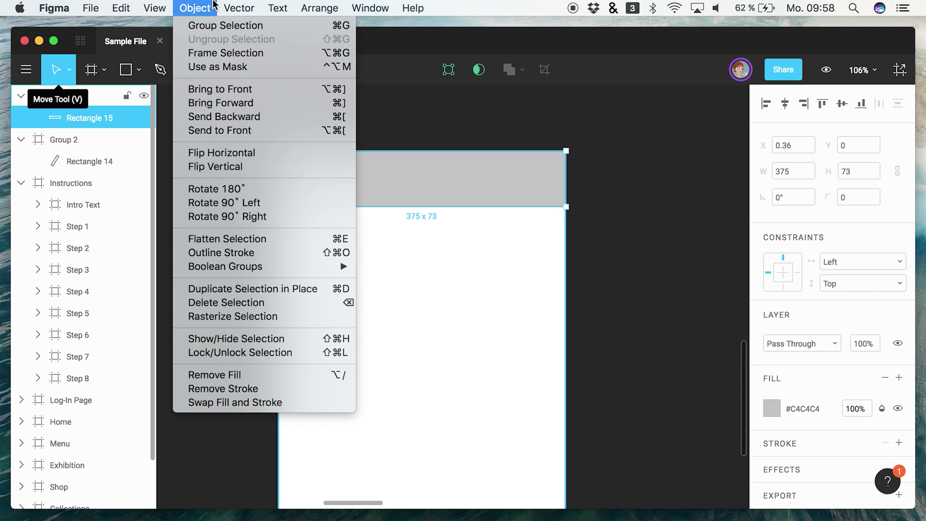
{"action": "mouse_move", "coordinate": [154, 8]}
{"action": "left_click", "coordinate": [184, 229]}
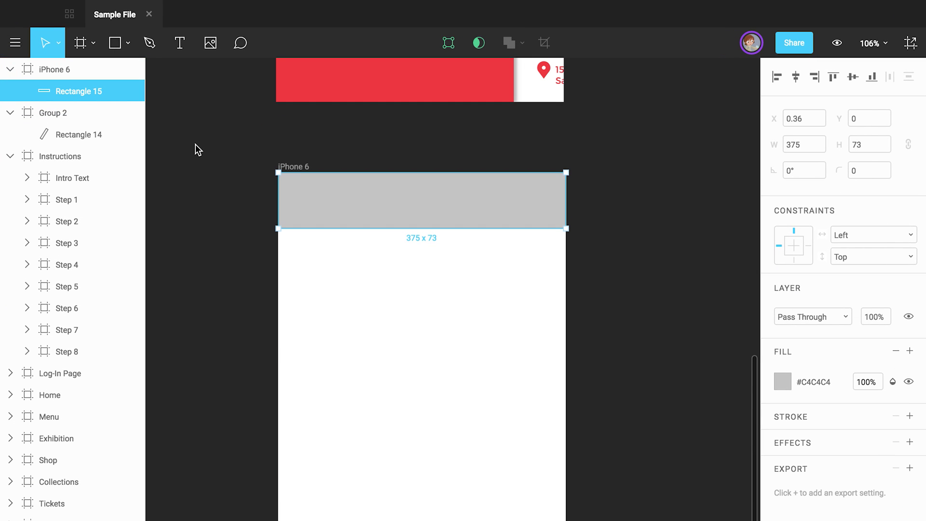
{"action": "left_click", "coordinate": [196, 144]}
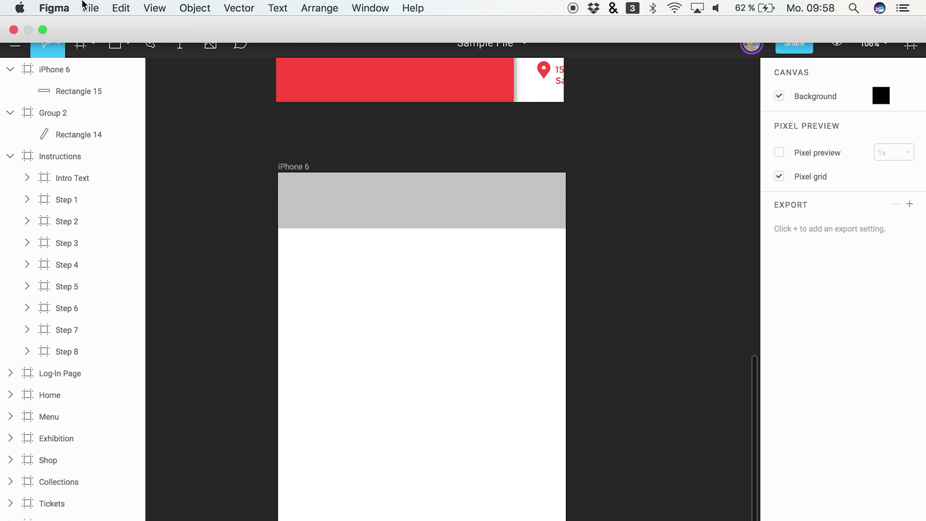
{"action": "left_click", "coordinate": [90, 7]}
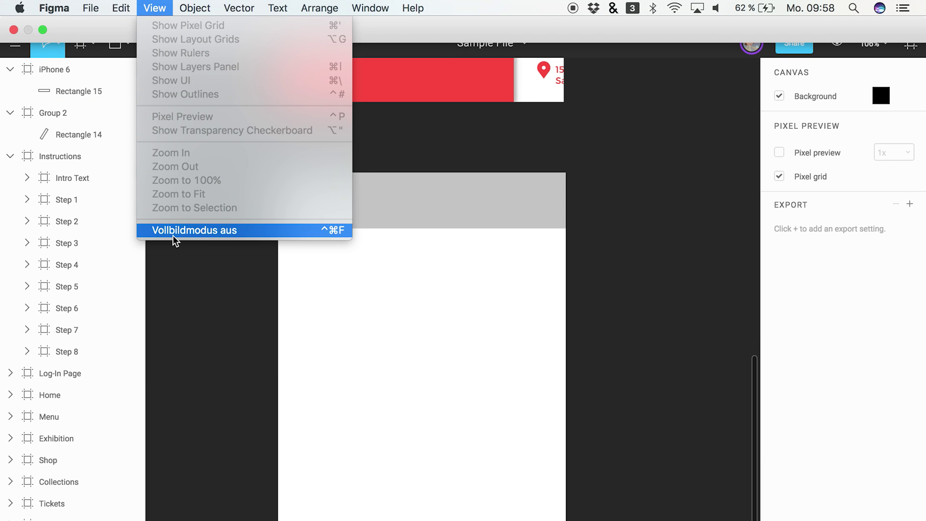
{"action": "left_click", "coordinate": [173, 232]}
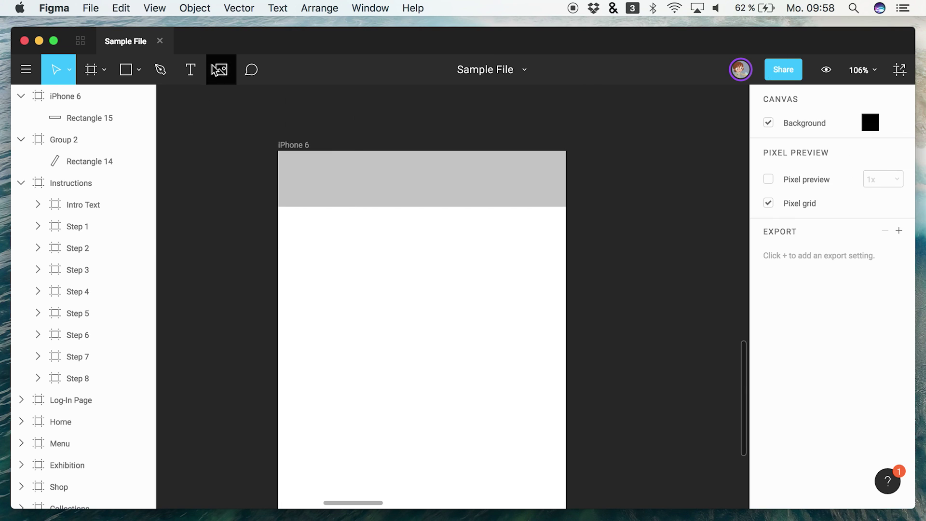
{"action": "left_click", "coordinate": [155, 8]}
{"action": "mouse_move", "coordinate": [200, 6]}
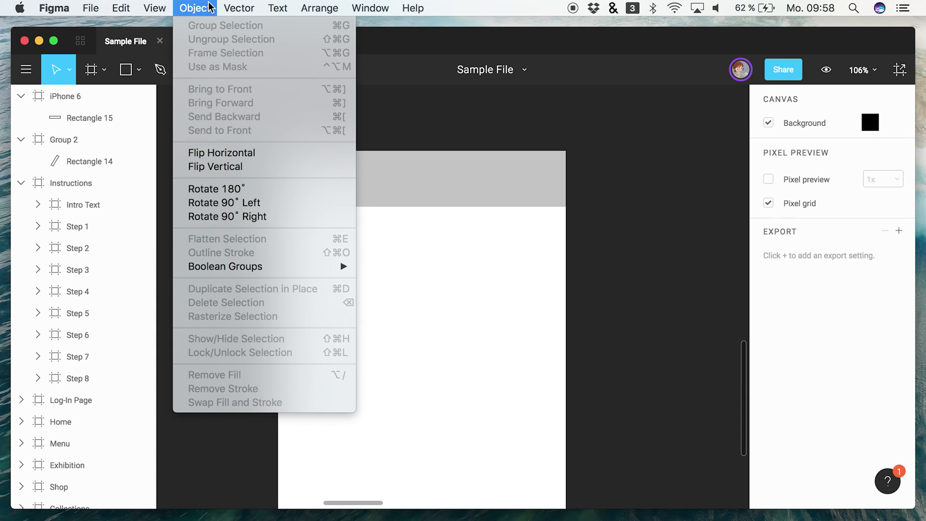
{"action": "mouse_move", "coordinate": [250, 5]}
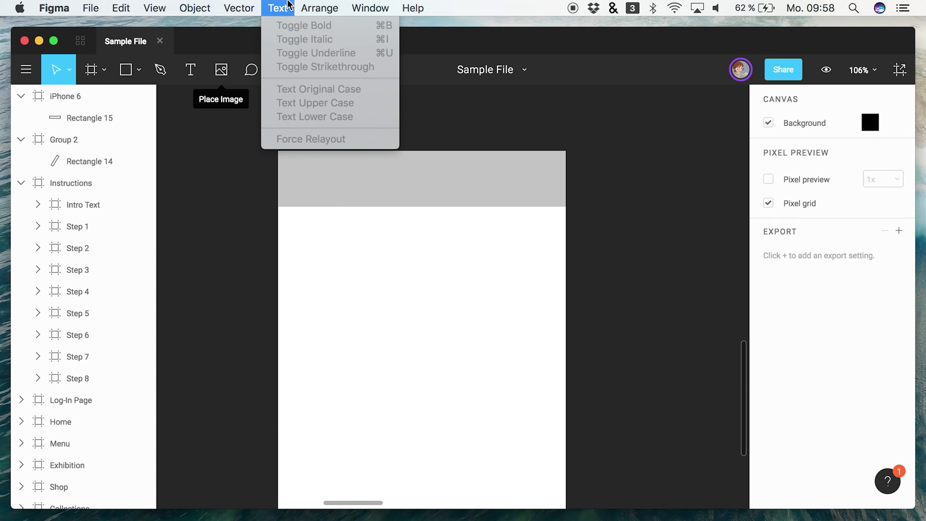
{"action": "left_click", "coordinate": [139, 73]}
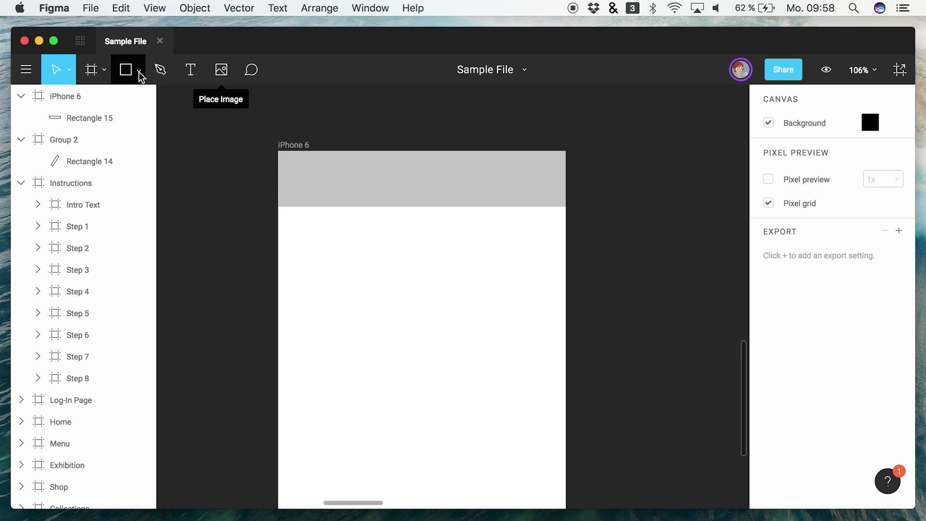
{"action": "left_click", "coordinate": [160, 69]}
- Draw a closed triangle on the grey bar with the Pen tool, then return to Recently Viewed
{"action": "left_click", "coordinate": [383, 177]}
{"action": "left_click", "coordinate": [465, 319]}
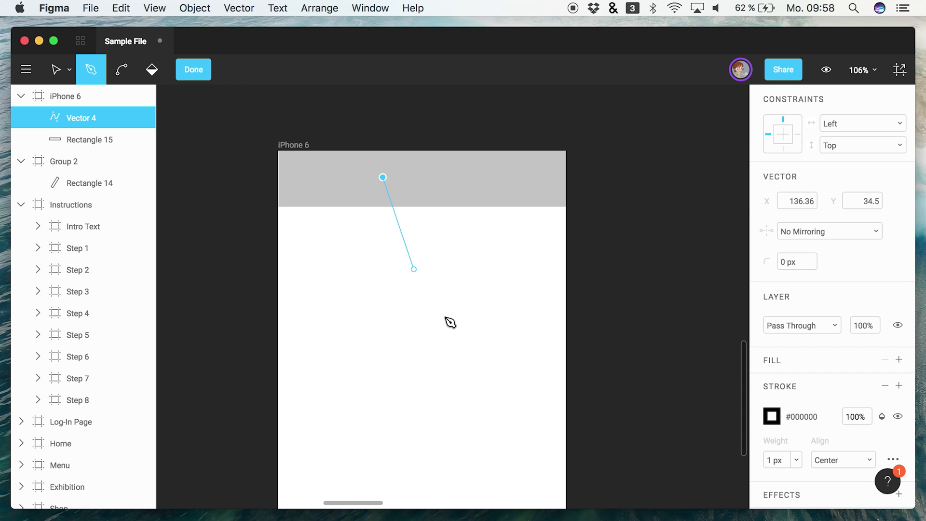
{"action": "left_click", "coordinate": [353, 292]}
{"action": "left_click", "coordinate": [382, 178]}
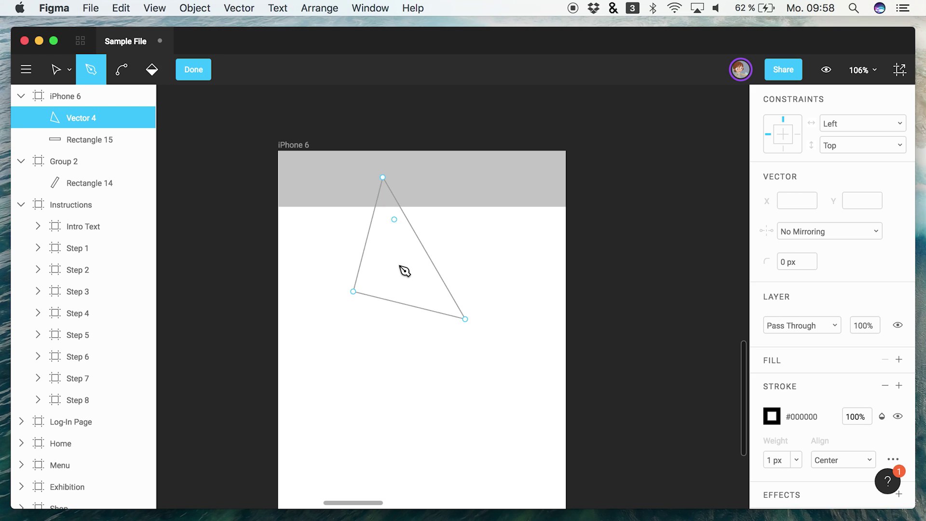
{"action": "left_click", "coordinate": [193, 70]}
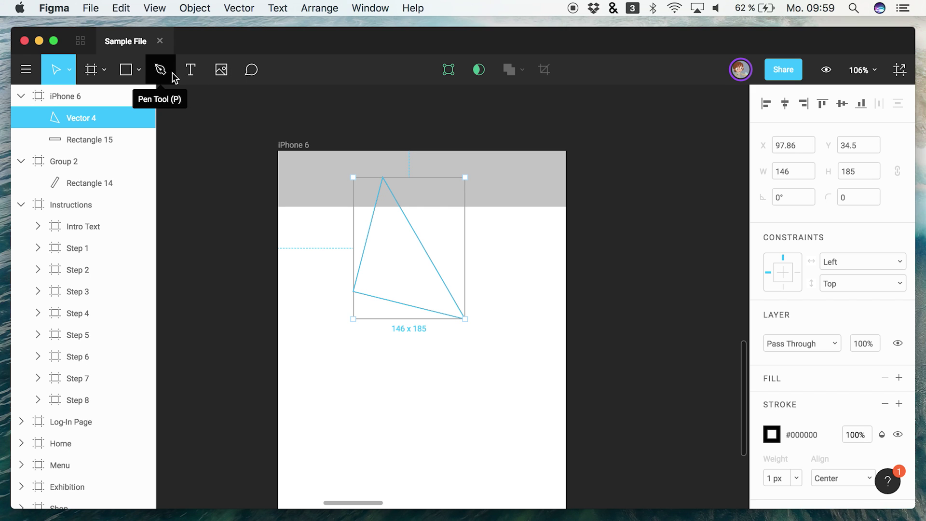
{"action": "left_click", "coordinate": [80, 45]}
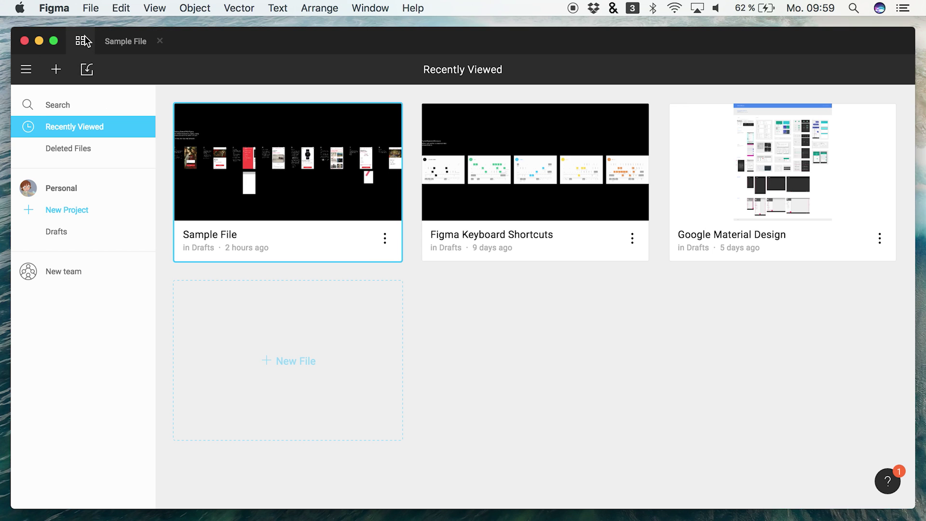
- Import weatherapp.sketch from the Downloads folder
{"action": "left_click", "coordinate": [90, 71]}
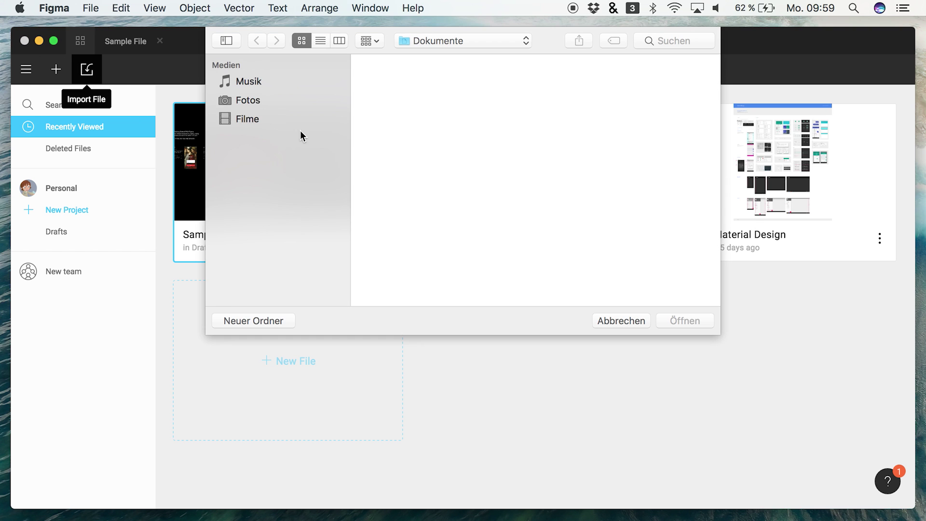
{"action": "left_click", "coordinate": [265, 231]}
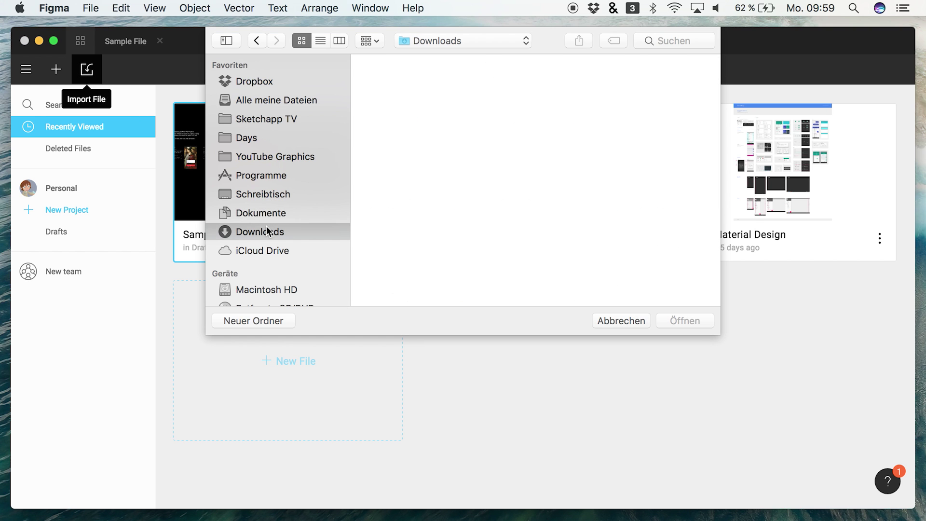
{"action": "scroll", "coordinate": [428, 186], "scroll_direction": "down", "scroll_amount": 15}
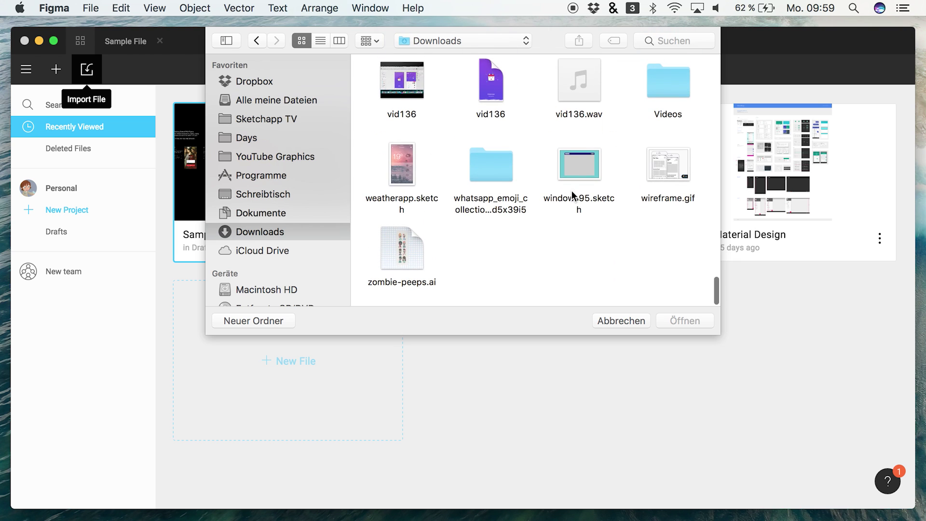
{"action": "double_click", "coordinate": [421, 203]}
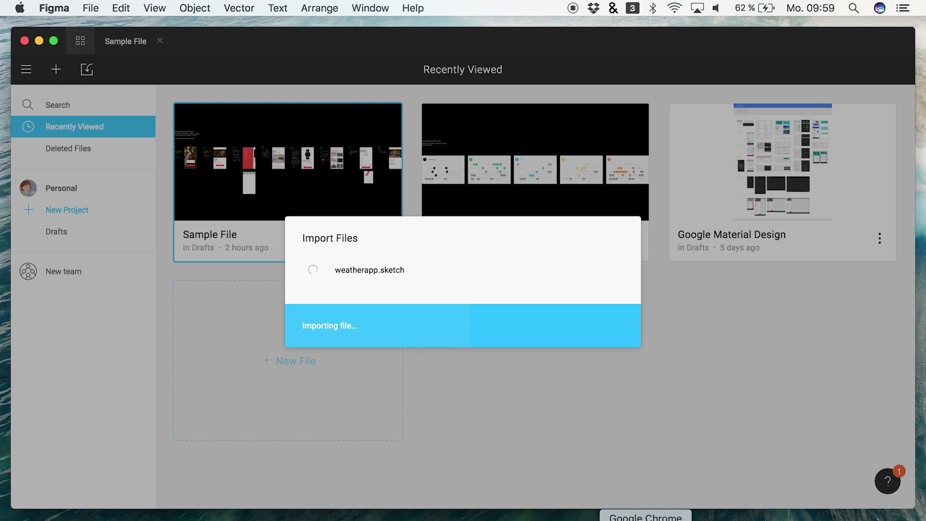
- Open a second Figma window from the Dock icon's menu while the Sketch import continues
{"action": "right_click", "coordinate": [743, 519]}
{"action": "left_click", "coordinate": [629, 492]}
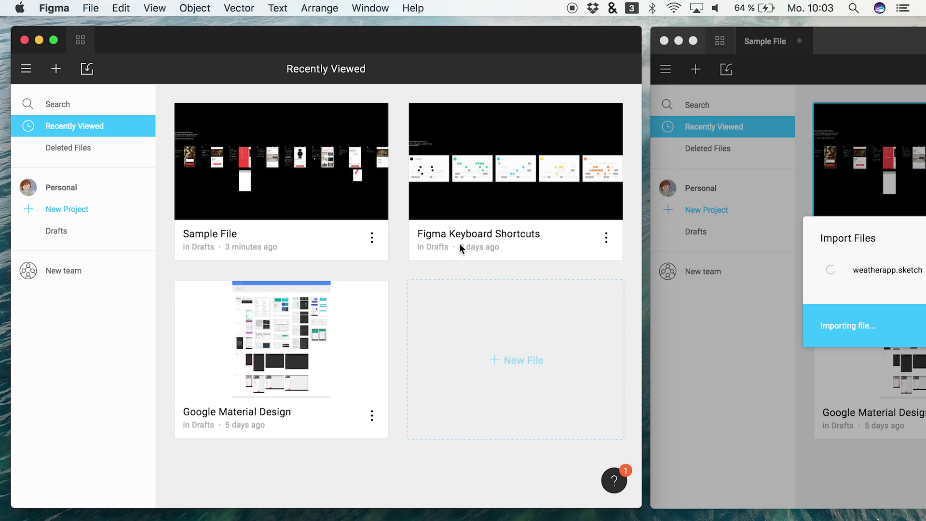
{"action": "left_click", "coordinate": [374, 238]}
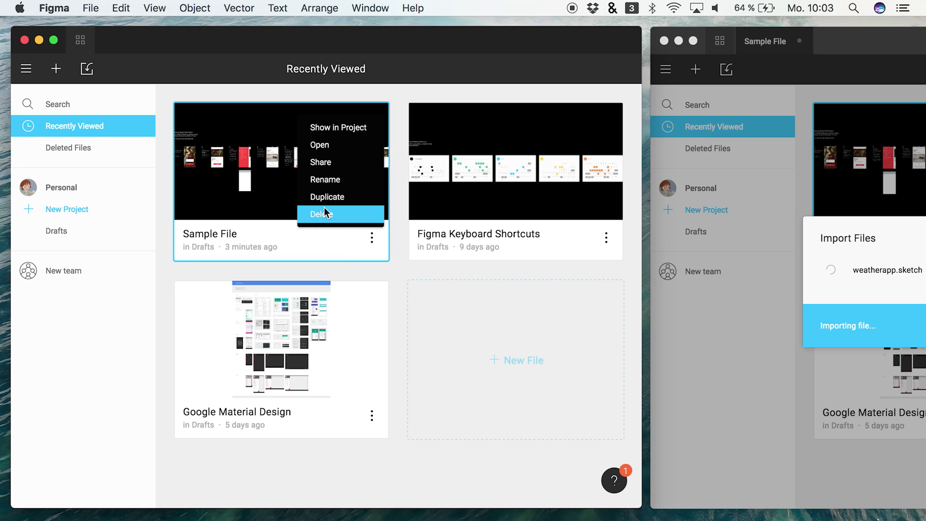
{"action": "left_click", "coordinate": [372, 237]}
{"action": "left_click", "coordinate": [372, 237]}
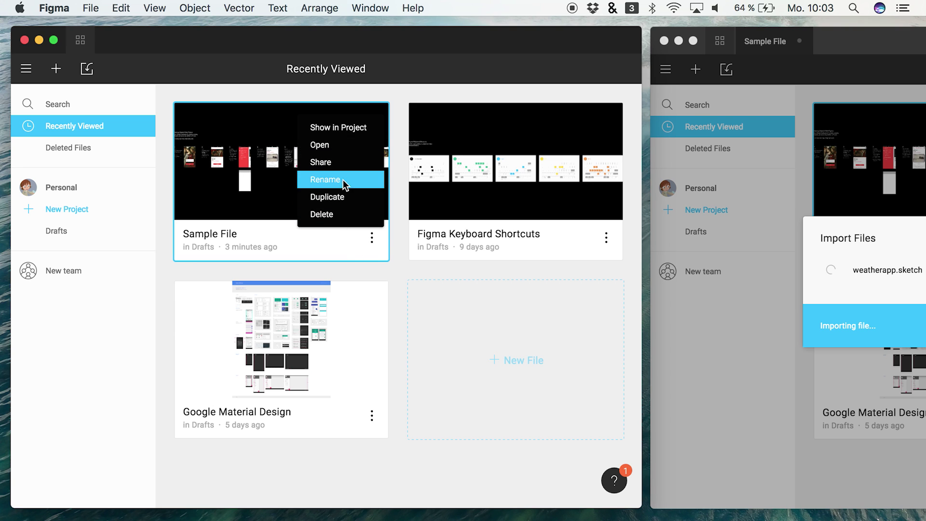
{"action": "left_click", "coordinate": [317, 161]}
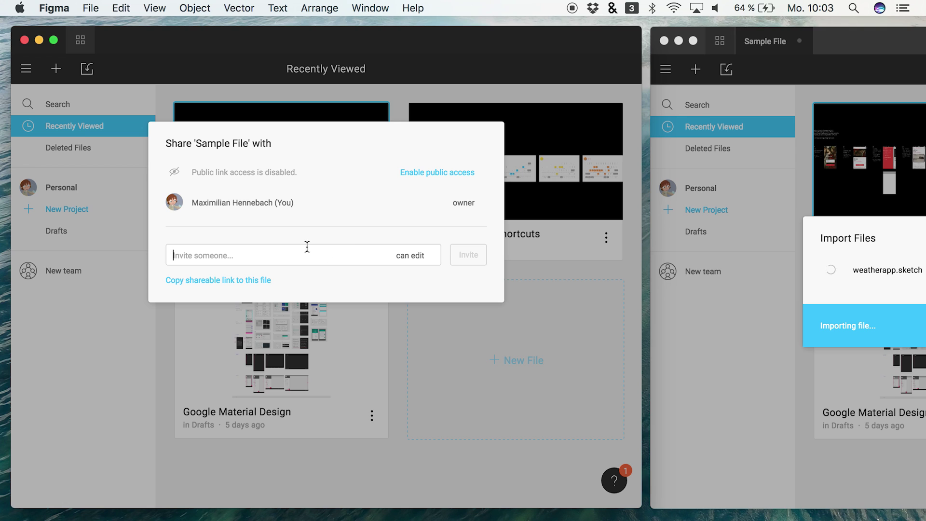
{"action": "left_click", "coordinate": [408, 255]}
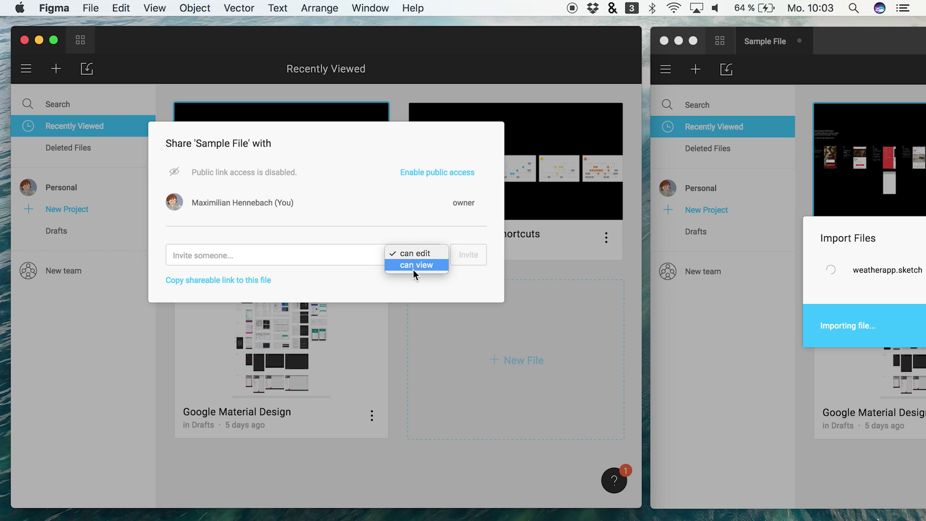
{"action": "left_click", "coordinate": [415, 253]}
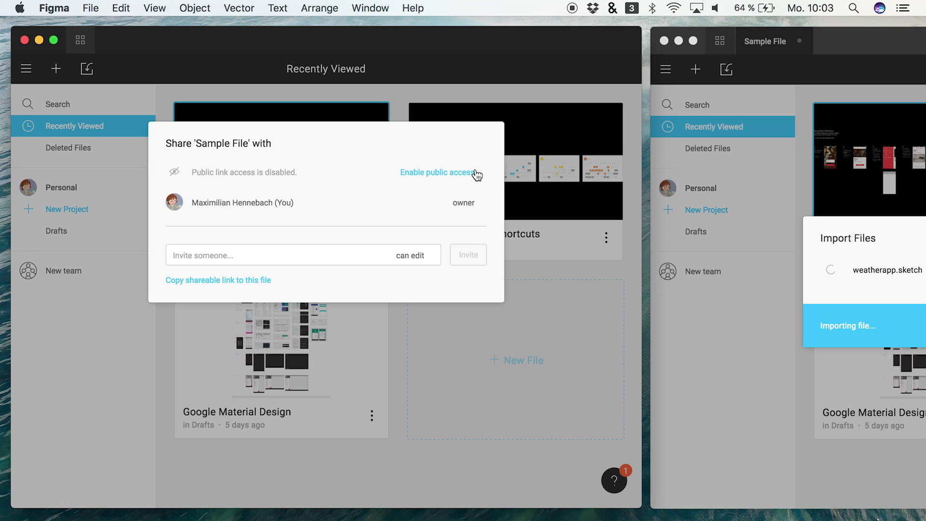
{"action": "left_click_drag", "start_coordinate": [367, 289], "coordinate": [233, 323]}
{"action": "left_click", "coordinate": [232, 335]}
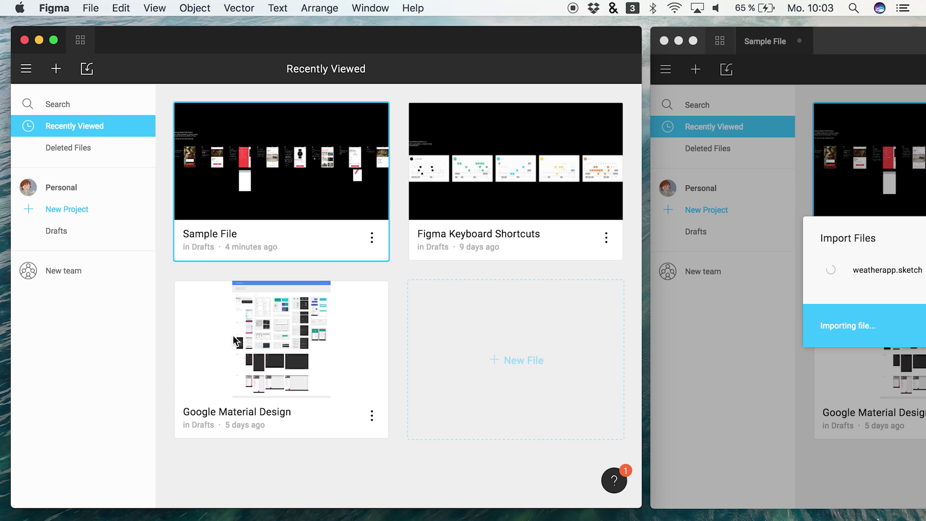
- Open the Google Material Design file and look through its file options menu
{"action": "double_click", "coordinate": [286, 343]}
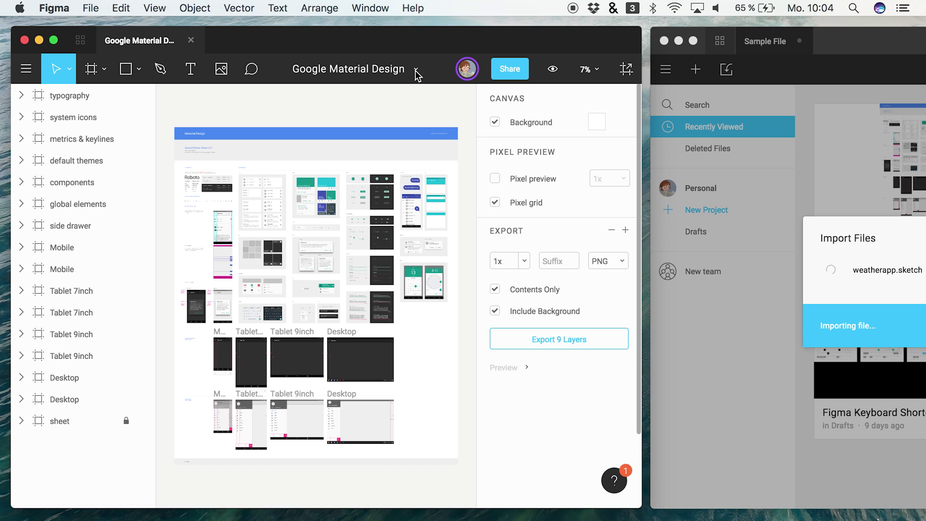
{"action": "left_click", "coordinate": [460, 73]}
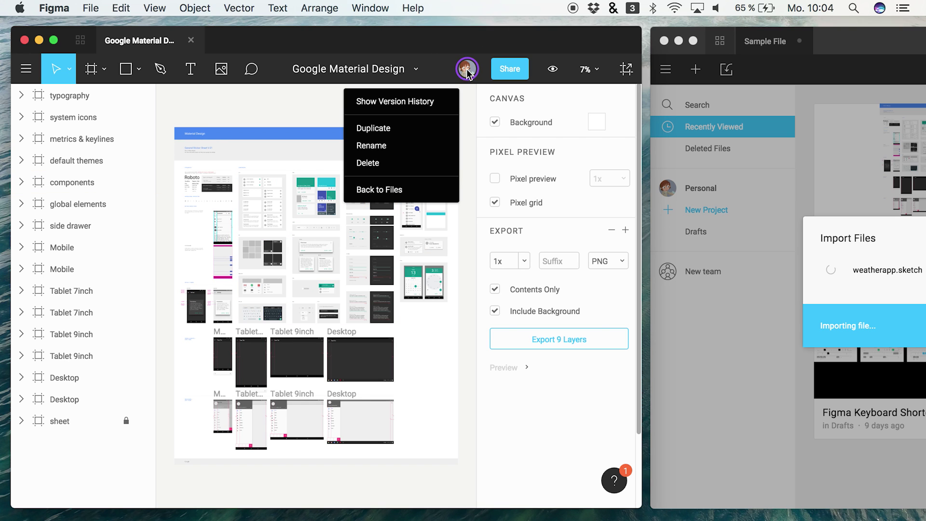
{"action": "left_click", "coordinate": [432, 72]}
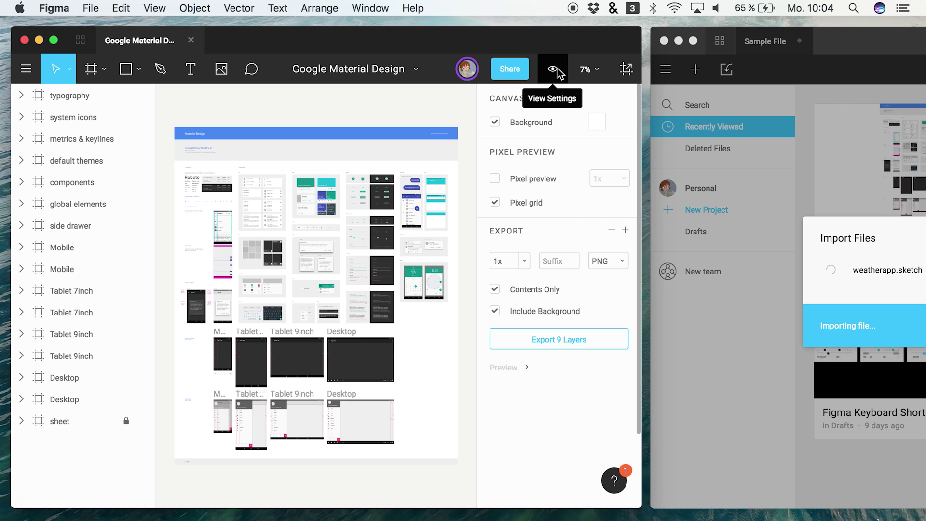
- Check the zoom level choices, then minimize the Google Material Design window
{"action": "left_click", "coordinate": [601, 73]}
{"action": "left_click", "coordinate": [602, 75]}
{"action": "left_click", "coordinate": [602, 73]}
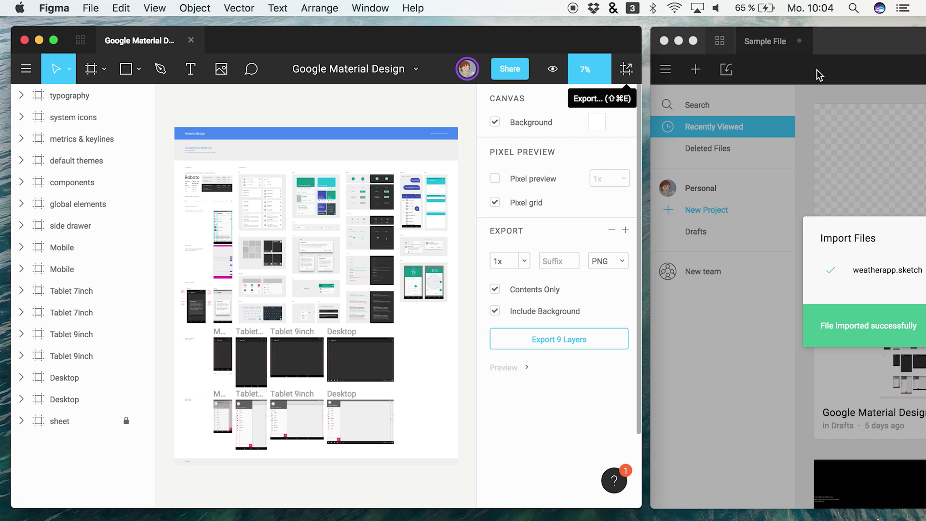
{"action": "left_click", "coordinate": [41, 42]}
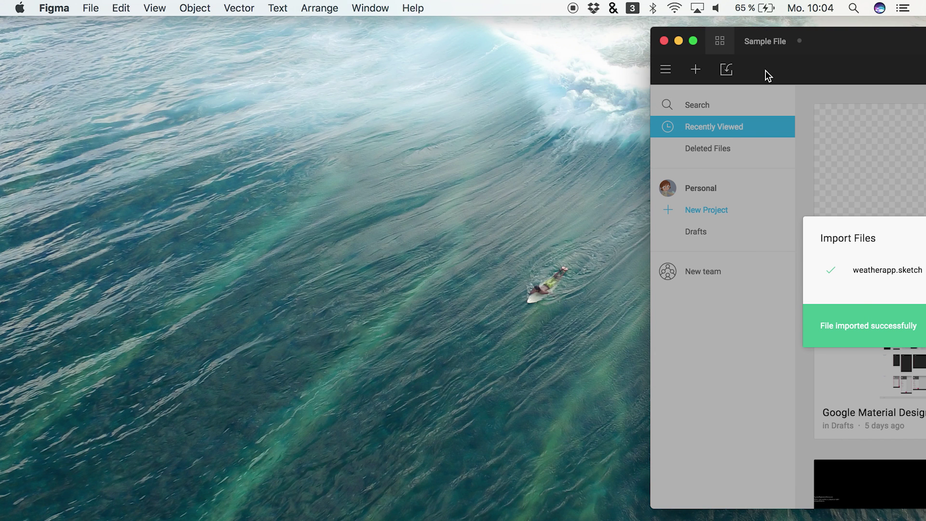
- Move and widen the remaining Figma window, then dismiss the finished Import Files summary
{"action": "left_click_drag", "start_coordinate": [853, 47], "coordinate": [213, 45]}
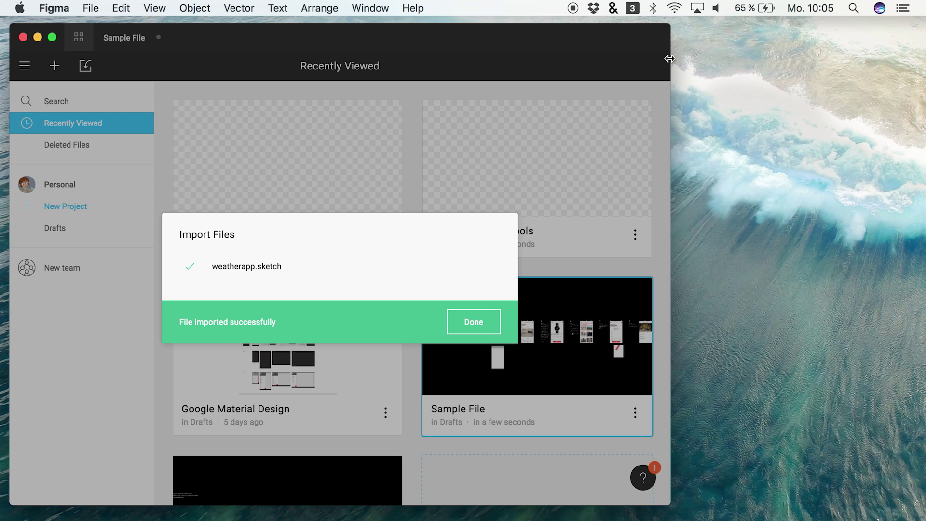
{"action": "left_click_drag", "start_coordinate": [670, 58], "coordinate": [918, 54]}
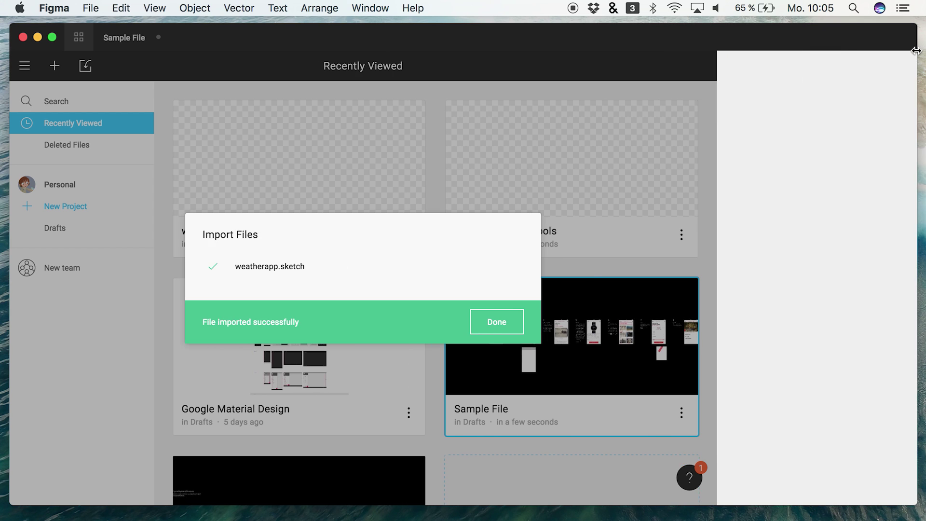
{"action": "left_click", "coordinate": [611, 322]}
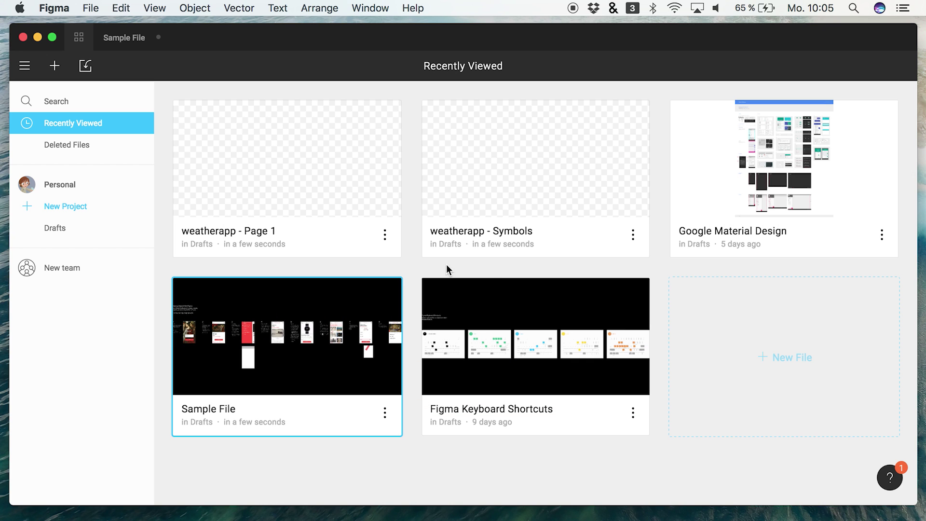
- Open weatherapp - Page 1, expand the weather app frame's layers and select its top group
{"action": "double_click", "coordinate": [234, 183]}
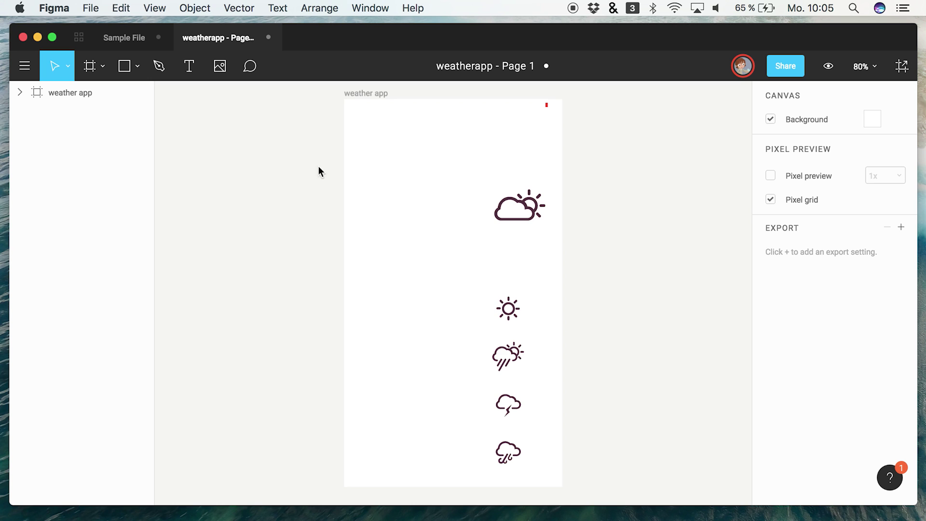
{"action": "left_click", "coordinate": [20, 90]}
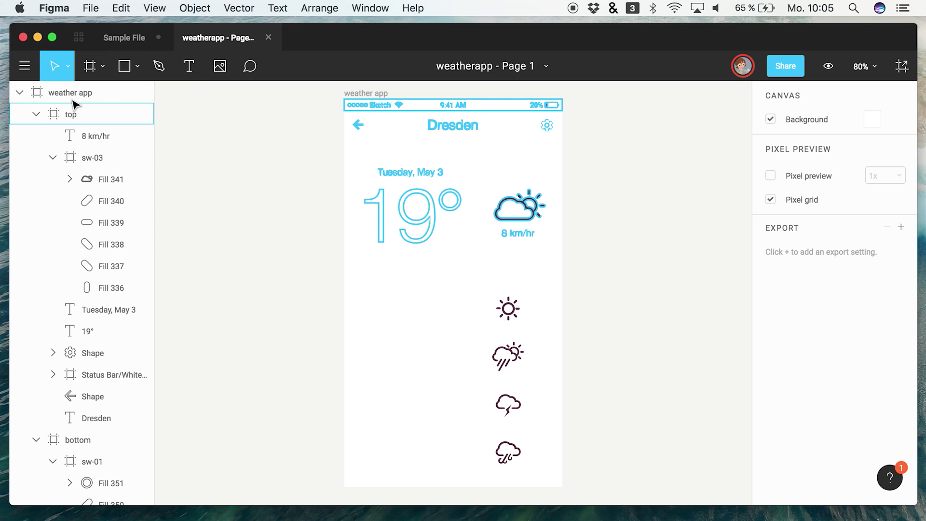
{"action": "left_click", "coordinate": [559, 192]}
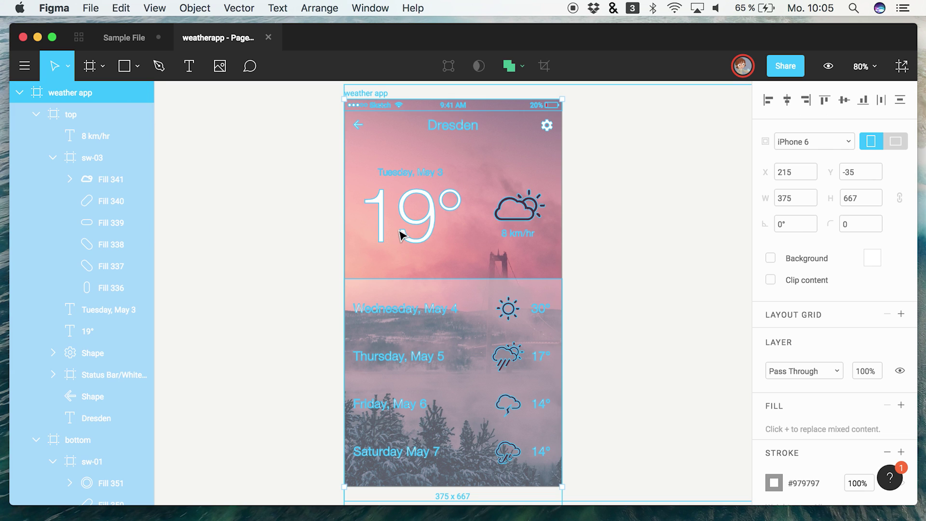
{"action": "left_click", "coordinate": [276, 229]}
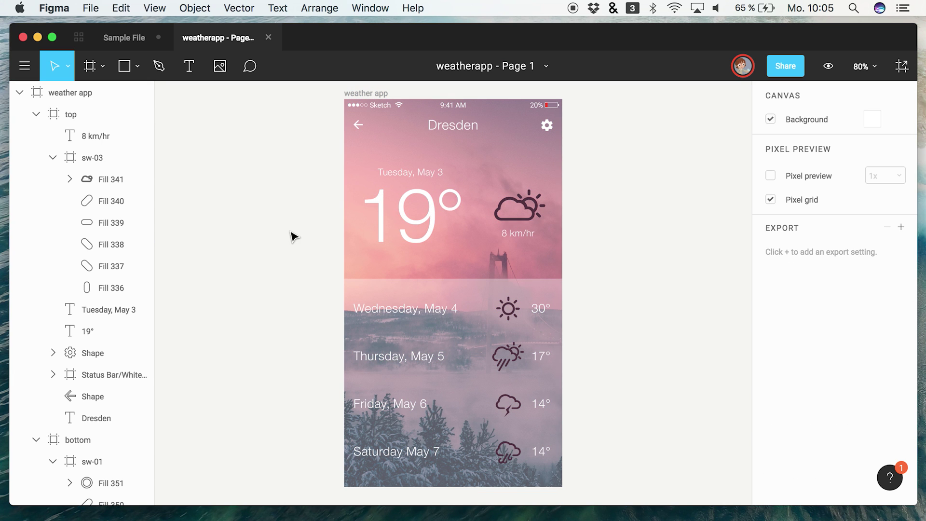
{"action": "left_click", "coordinate": [429, 223]}
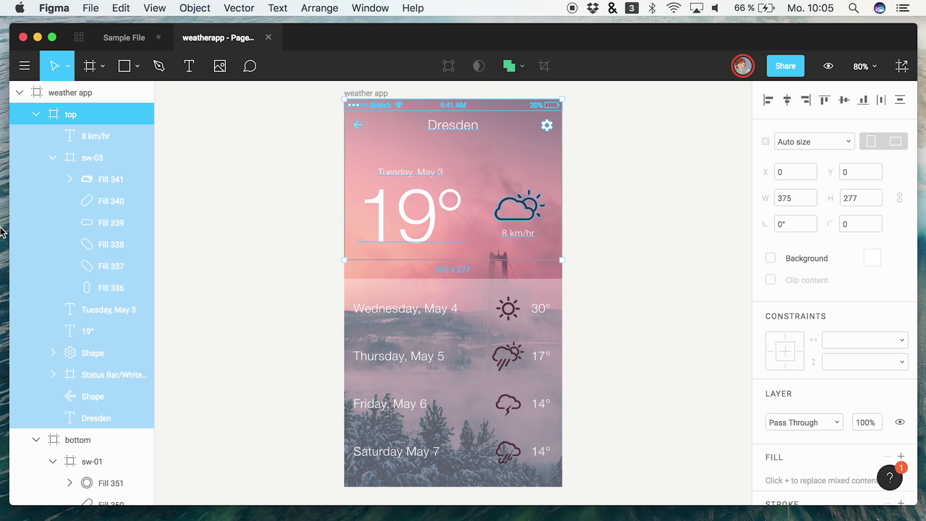
{"action": "left_click", "coordinate": [119, 136]}
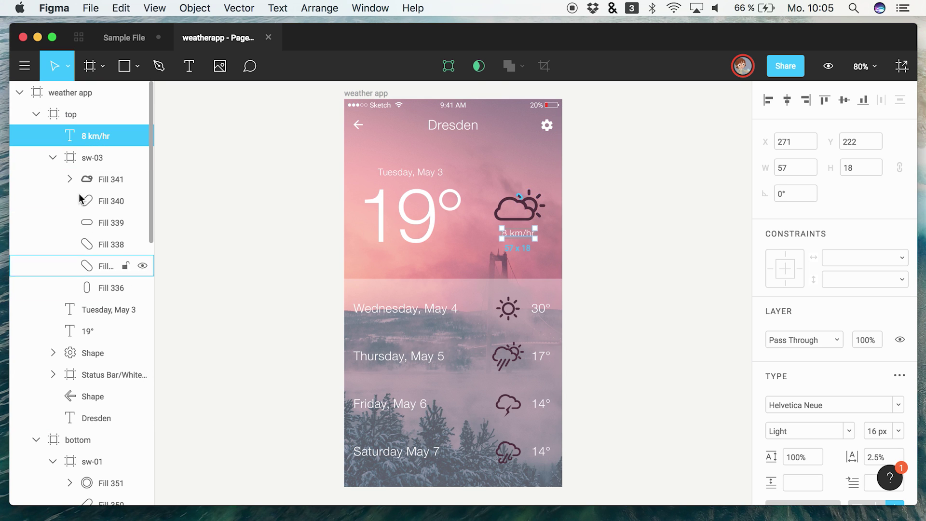
{"action": "double_click", "coordinate": [521, 234]}
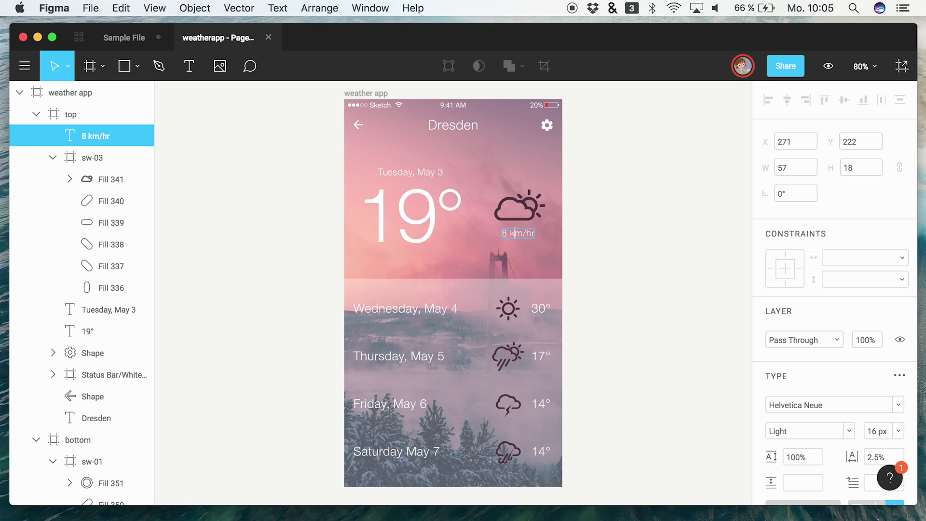
{"action": "type", "text": "sds"}
{"action": "key", "text": "BackSpace"}
{"action": "key", "text": "BackSpace"}
{"action": "key", "text": "BackSpace"}
{"action": "key", "text": "Escape"}
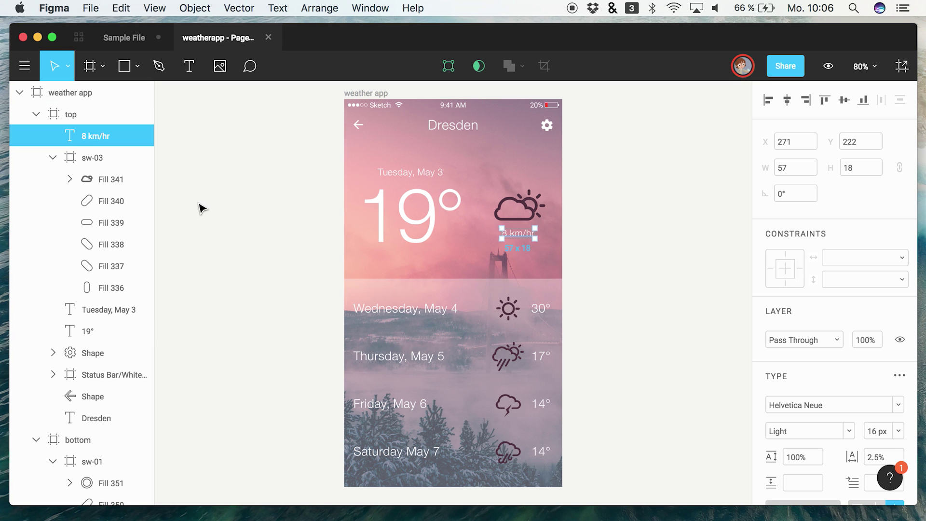
{"action": "left_click", "coordinate": [418, 243]}
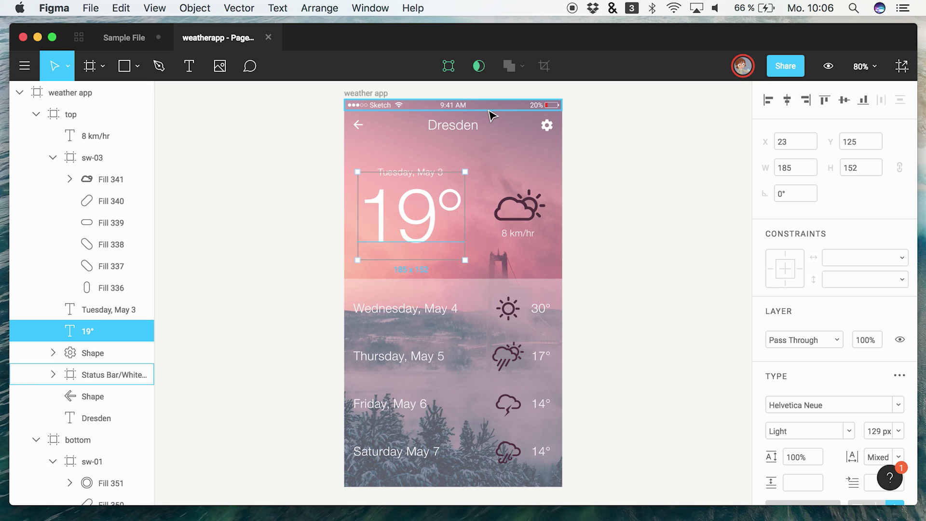
{"action": "scroll", "coordinate": [852, 411], "scroll_direction": "down", "scroll_amount": 3}
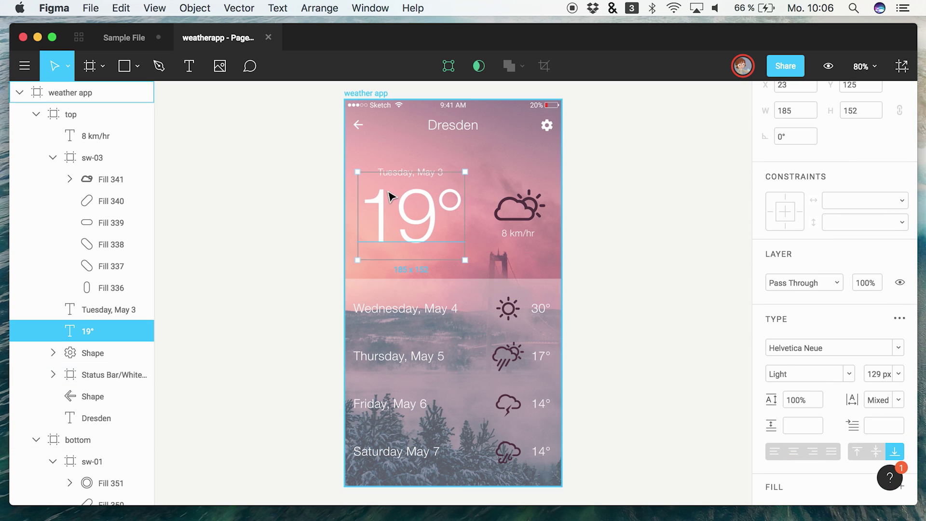
{"action": "scroll", "coordinate": [827, 262], "scroll_direction": "up", "scroll_amount": 3}
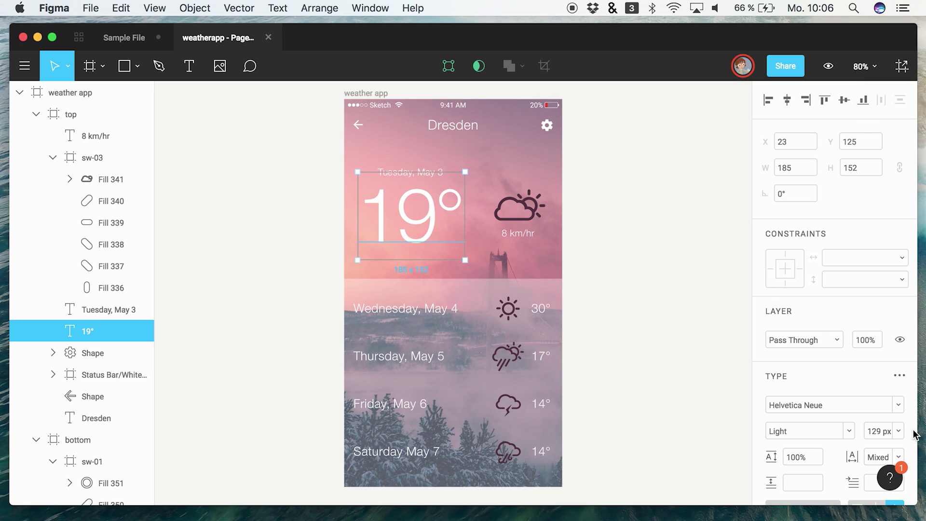
{"action": "scroll", "coordinate": [864, 352], "scroll_direction": "down", "scroll_amount": 6}
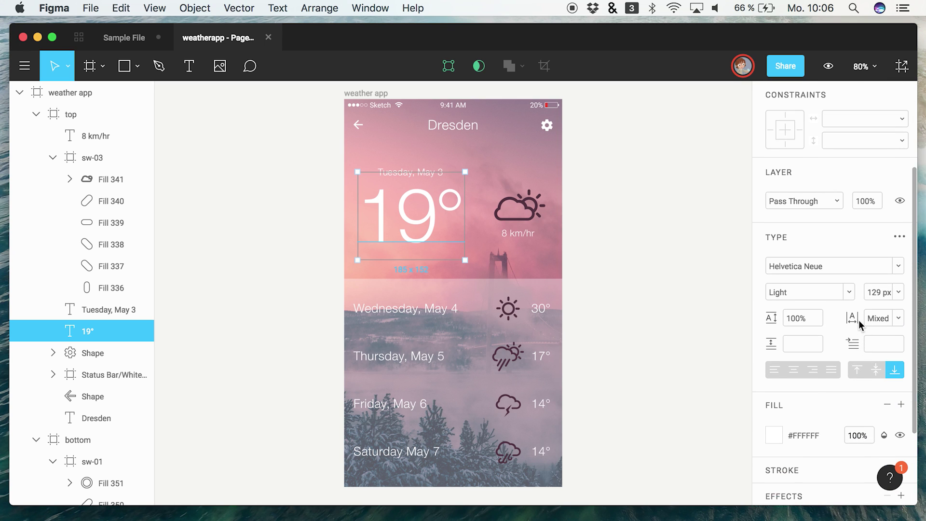
{"action": "left_click", "coordinate": [899, 293]}
{"action": "left_click", "coordinate": [899, 293]}
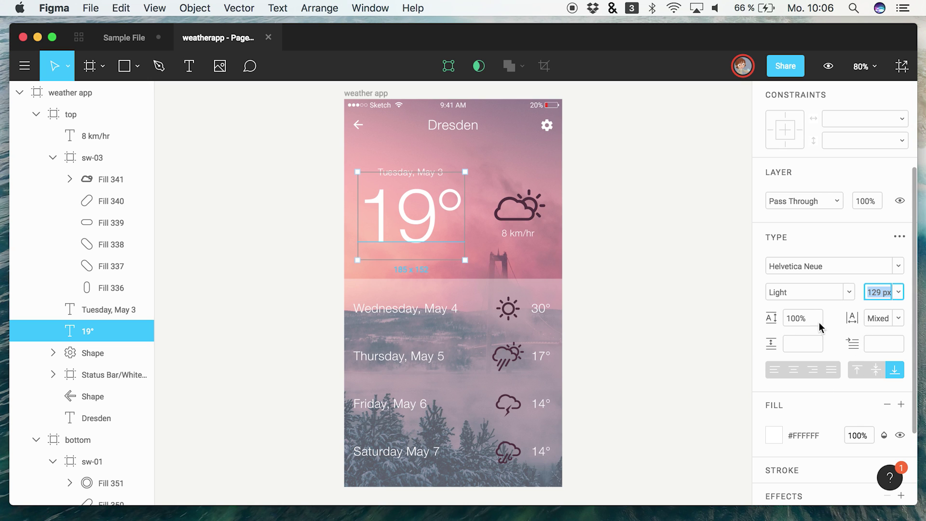
{"action": "left_click", "coordinate": [850, 292]}
{"action": "left_click", "coordinate": [852, 292]}
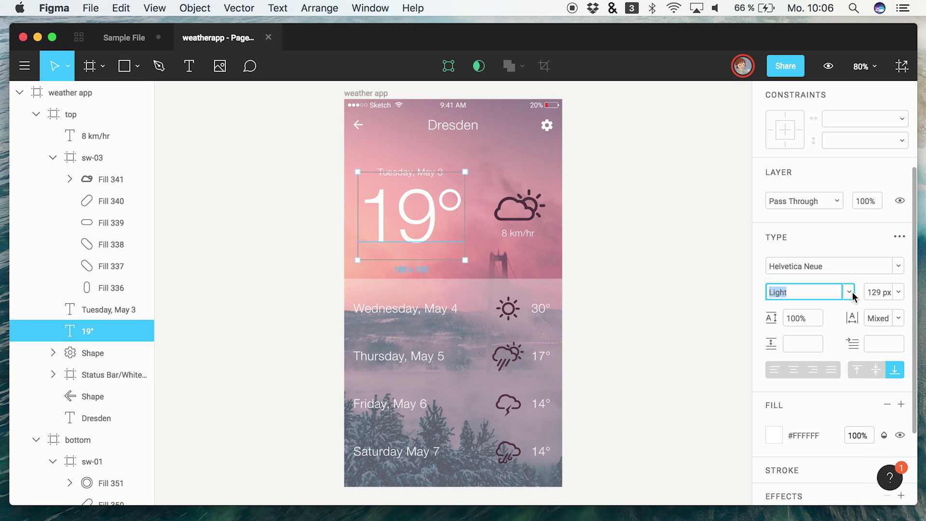
{"action": "scroll", "coordinate": [806, 438], "scroll_direction": "up", "scroll_amount": 1}
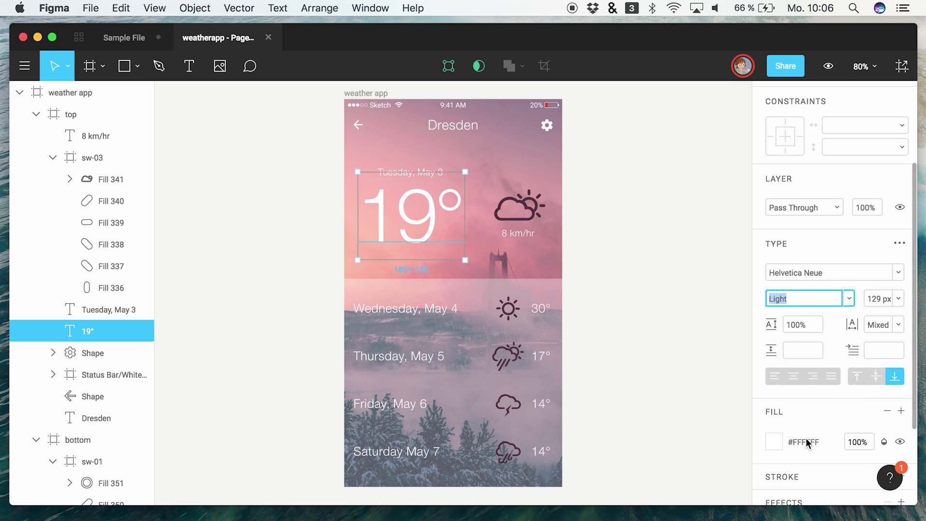
{"action": "scroll", "coordinate": [806, 439], "scroll_direction": "down", "scroll_amount": 2}
{"action": "scroll", "coordinate": [795, 390], "scroll_direction": "down", "scroll_amount": 5}
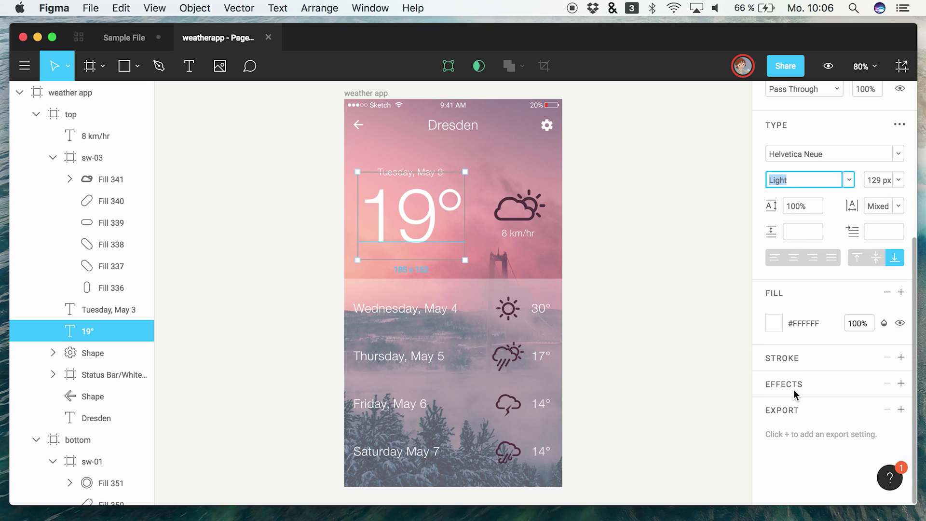
{"action": "scroll", "coordinate": [780, 365], "scroll_direction": "up", "scroll_amount": 8}
{"action": "scroll", "coordinate": [781, 366], "scroll_direction": "down", "scroll_amount": 8}
{"action": "scroll", "coordinate": [781, 366], "scroll_direction": "up", "scroll_amount": 14}
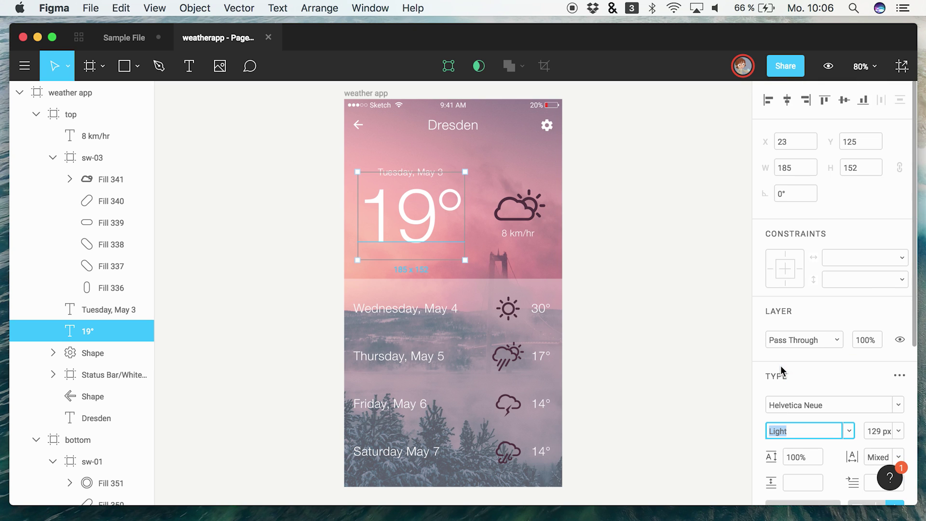
{"action": "left_click", "coordinate": [787, 100]}
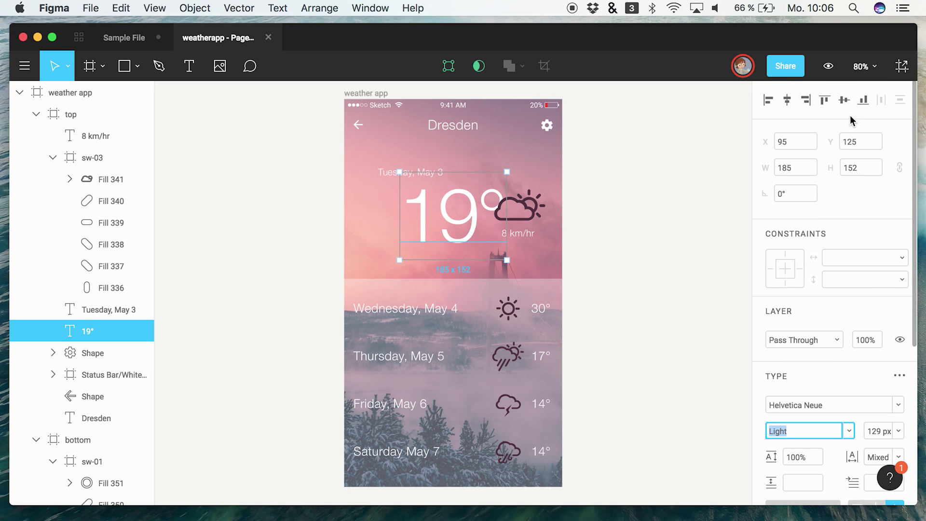
{"action": "left_click", "coordinate": [844, 99]}
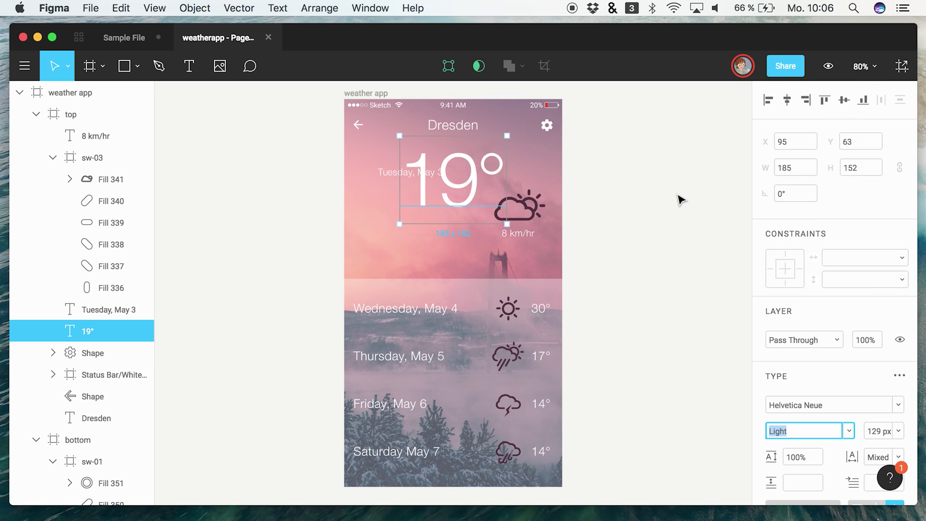
{"action": "key", "text": "super+z"}
{"action": "key", "text": "super+z"}
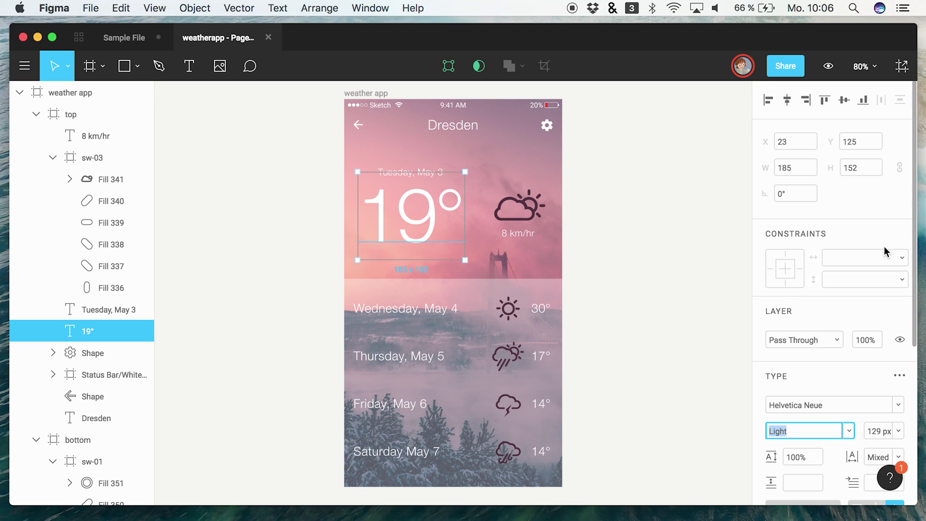
{"action": "scroll", "coordinate": [825, 433], "scroll_direction": "down", "scroll_amount": 1}
{"action": "scroll", "coordinate": [825, 432], "scroll_direction": "down", "scroll_amount": 5}
- Add an effect to the 19° text and try Inner Shadow as its type
{"action": "left_click", "coordinate": [790, 384]}
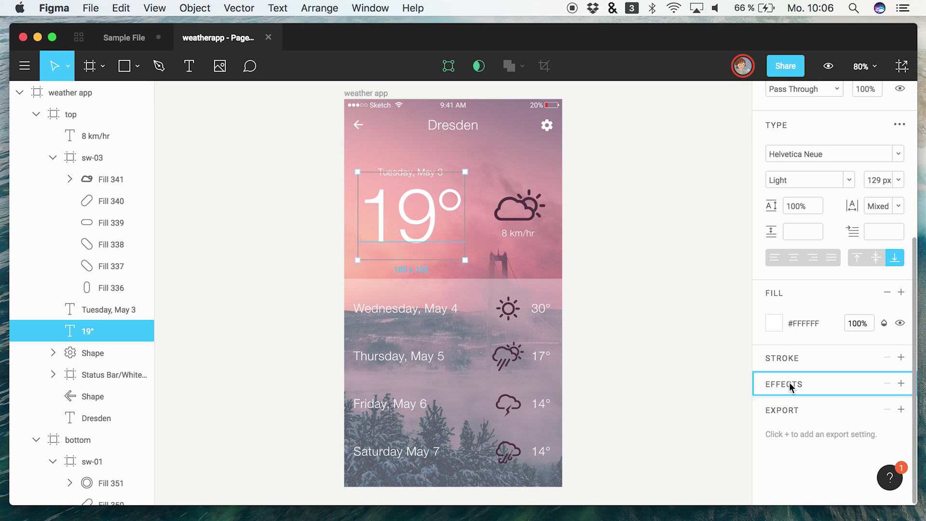
{"action": "left_click", "coordinate": [900, 384]}
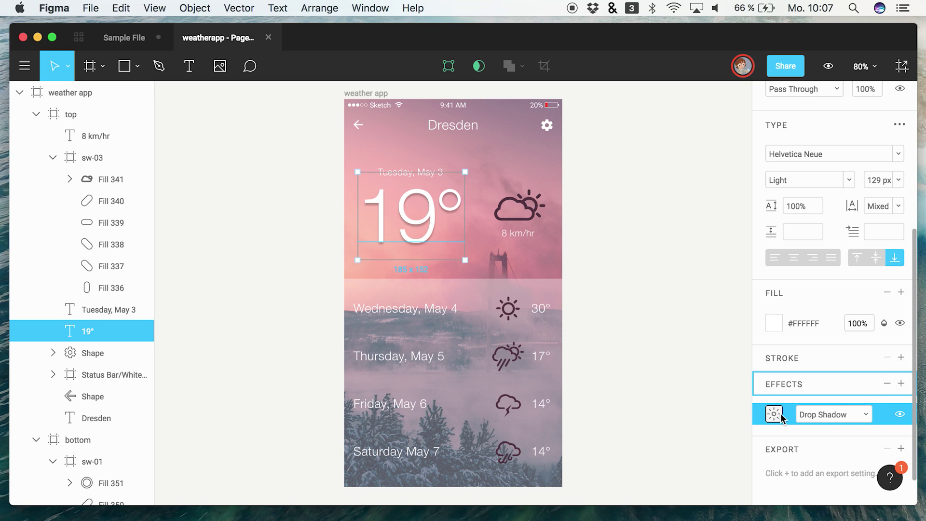
{"action": "left_click", "coordinate": [863, 417]}
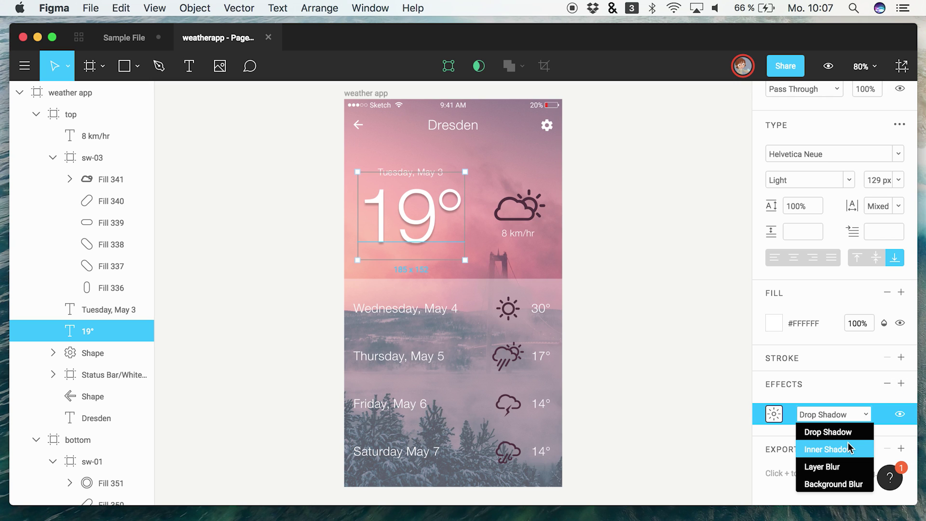
{"action": "left_click", "coordinate": [848, 442]}
{"action": "left_click", "coordinate": [868, 416]}
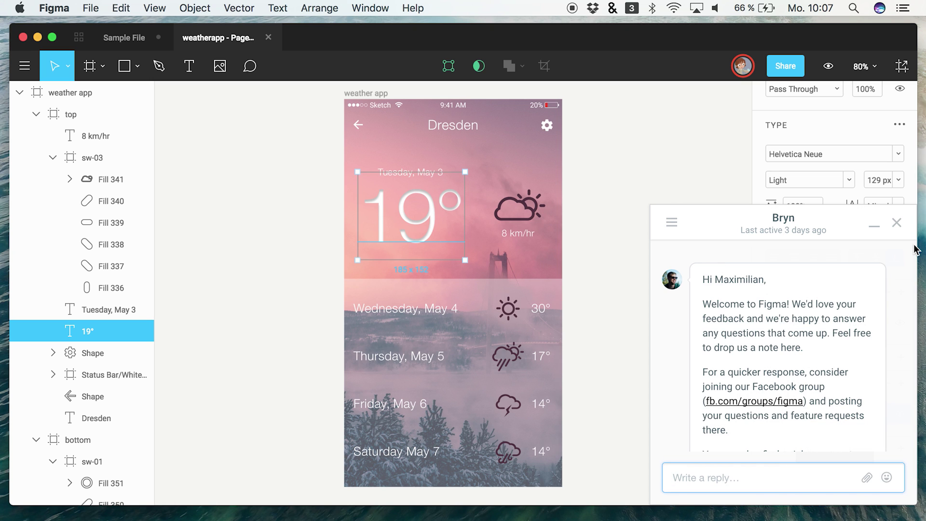
{"action": "left_click", "coordinate": [900, 226]}
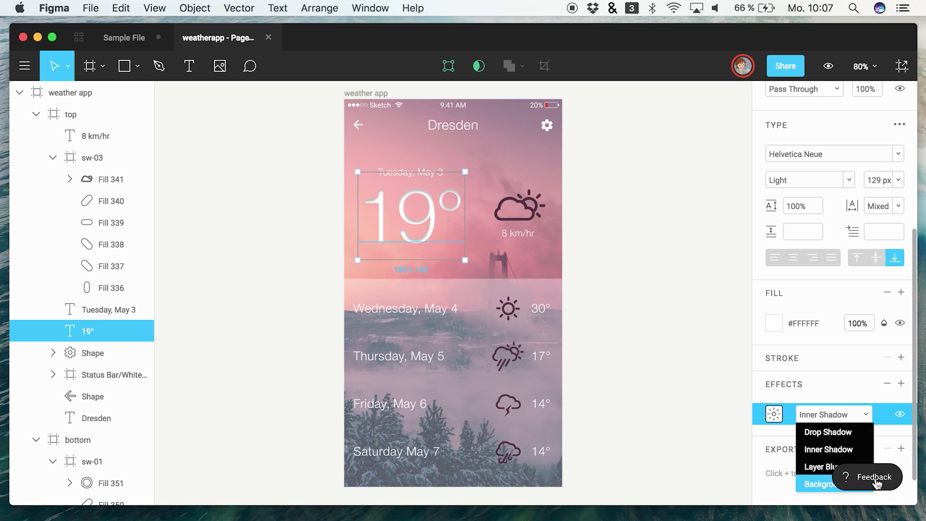
- Try Layer Blur, then settle on Drop Shadow with 4 px blur, X 0, Y 4, 25% opacity
{"action": "left_click", "coordinate": [821, 468]}
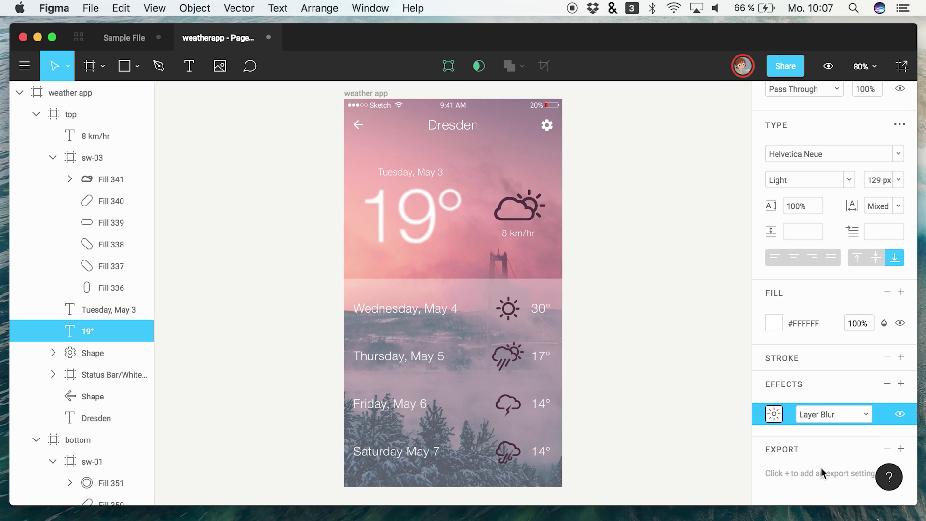
{"action": "left_click", "coordinate": [830, 416]}
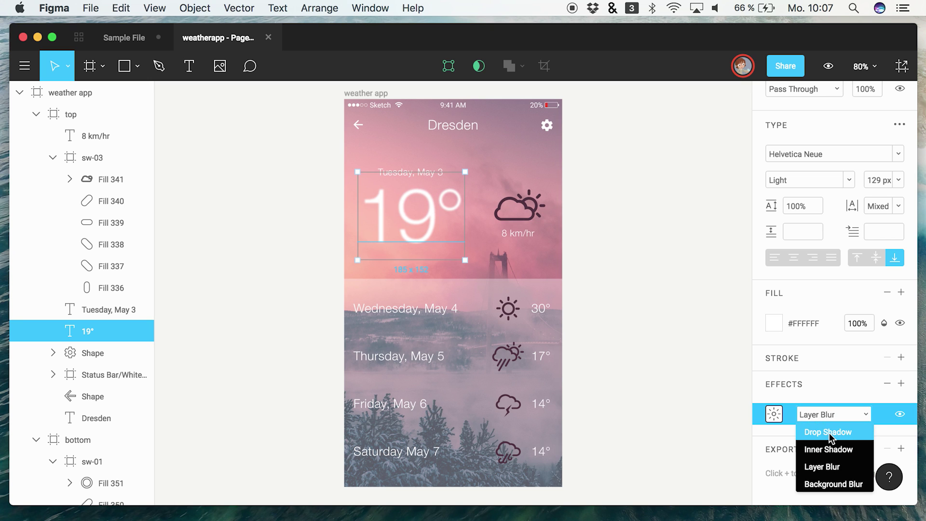
{"action": "left_click", "coordinate": [829, 432]}
{"action": "left_click", "coordinate": [774, 415]}
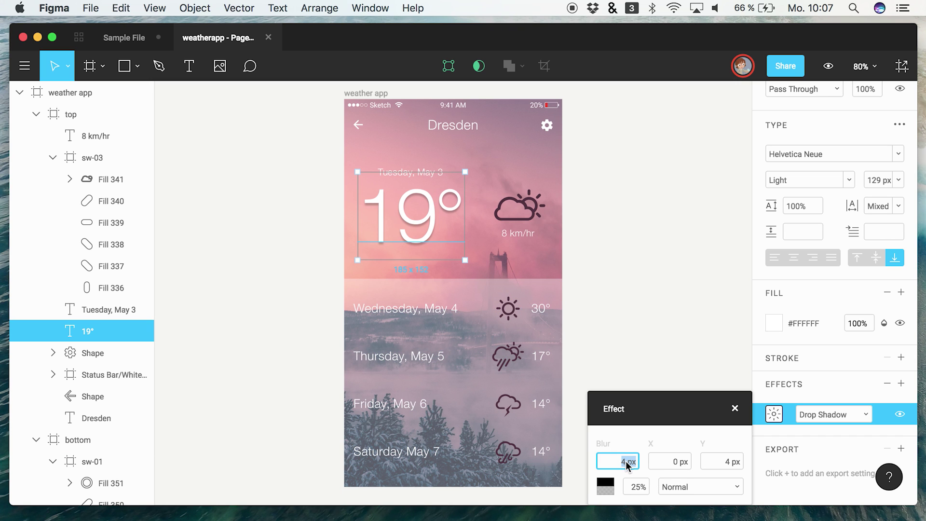
{"action": "left_click", "coordinate": [735, 408]}
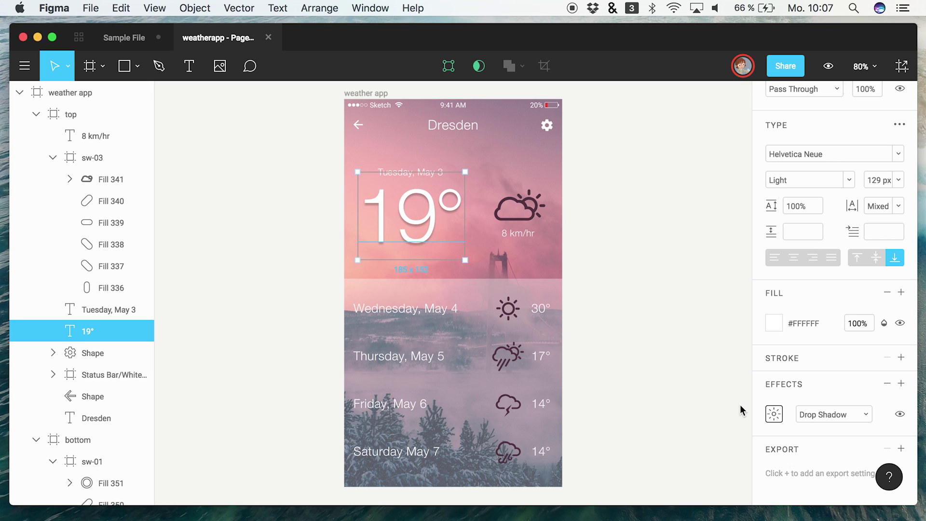
{"action": "left_click", "coordinate": [653, 313]}
{"action": "left_click", "coordinate": [543, 72]}
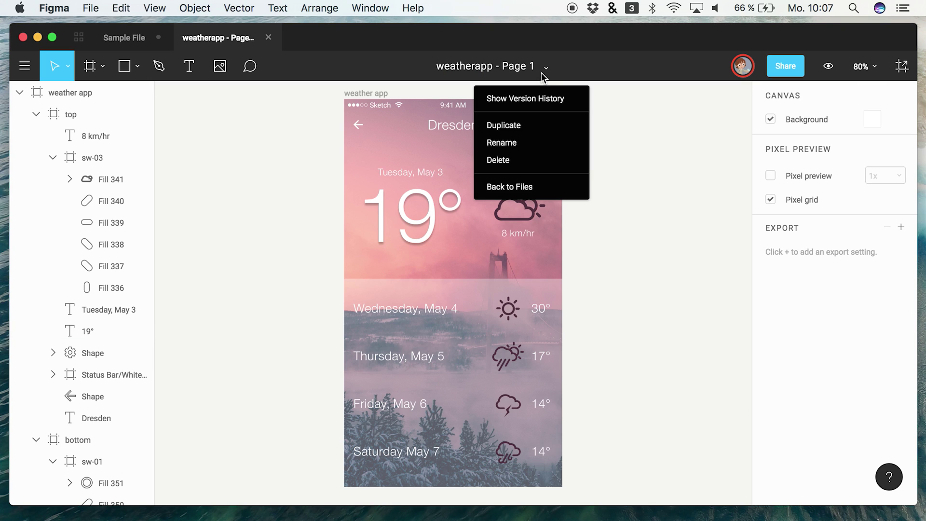
{"action": "left_click", "coordinate": [541, 74]}
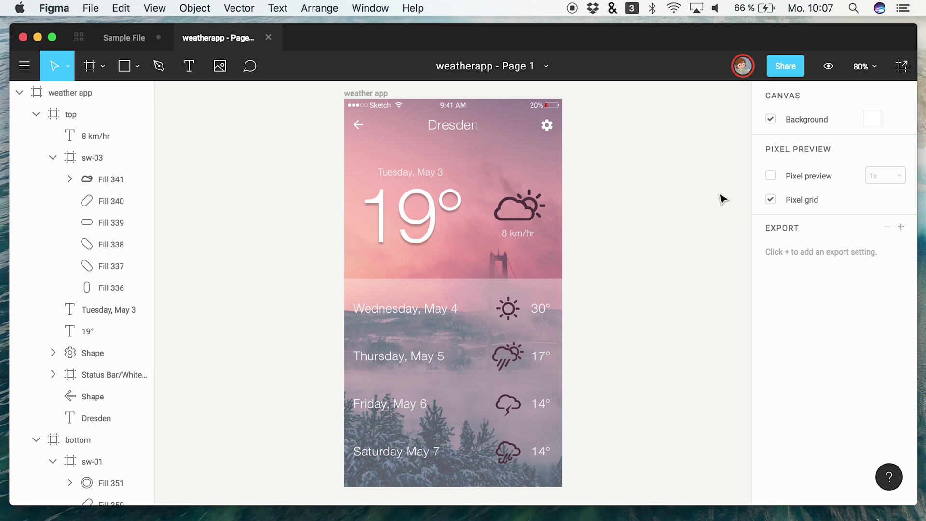